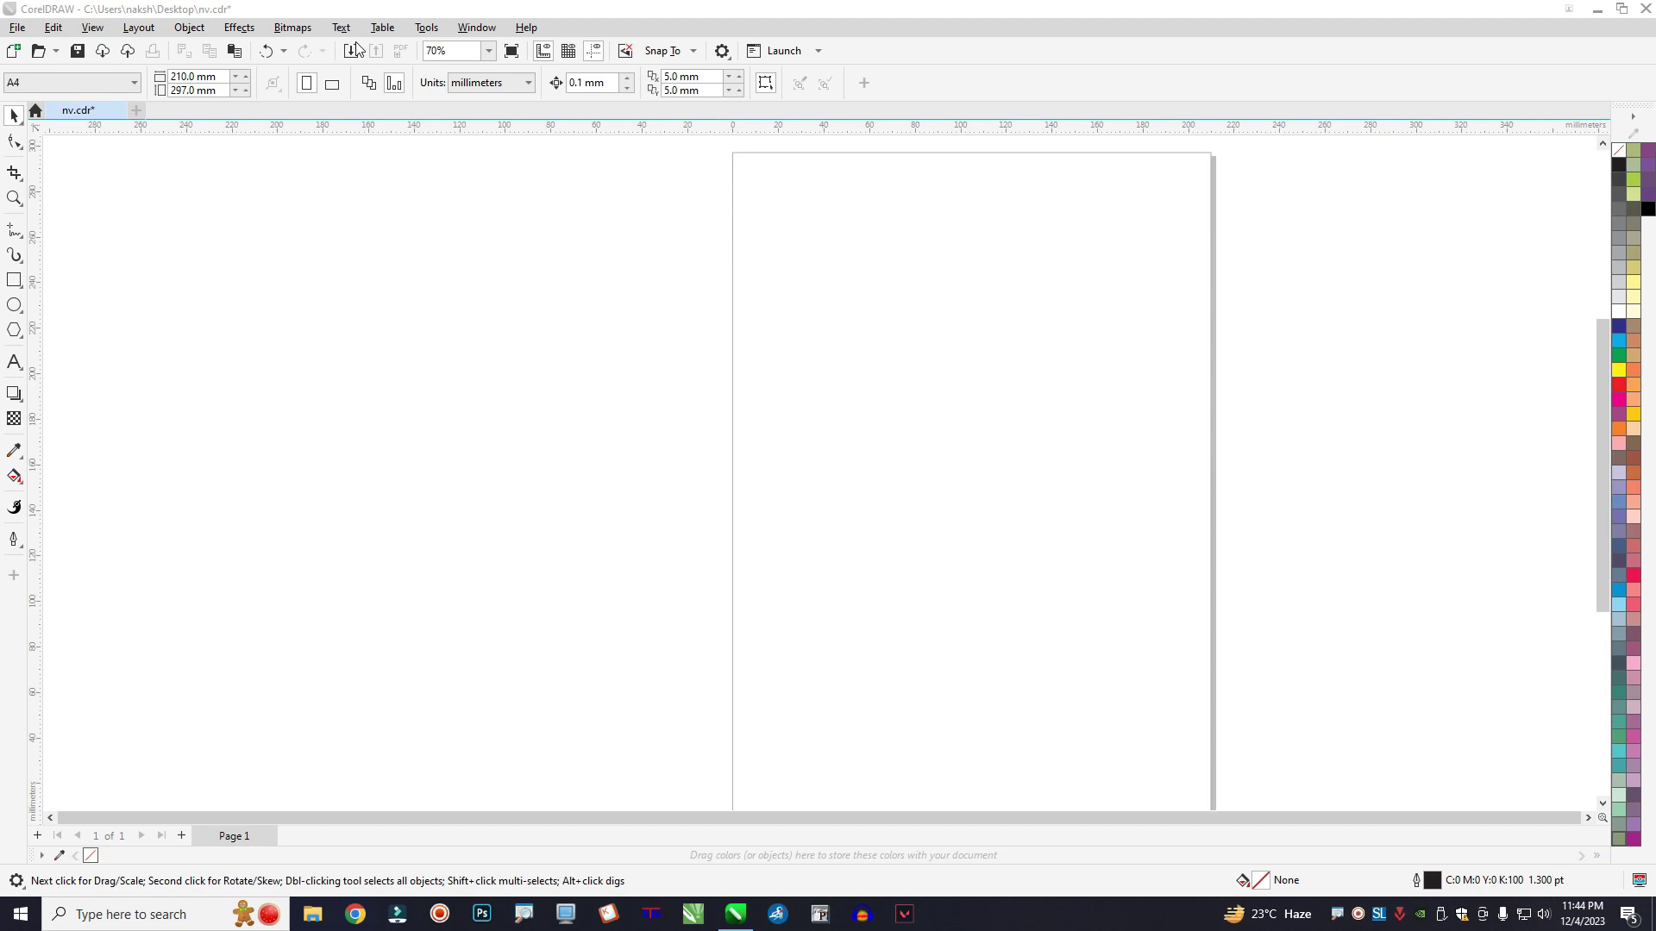
# Place the large penguin glyph from the STM C Animal1 font on the page and close the glyph browser.
pyautogui.click(427, 28)
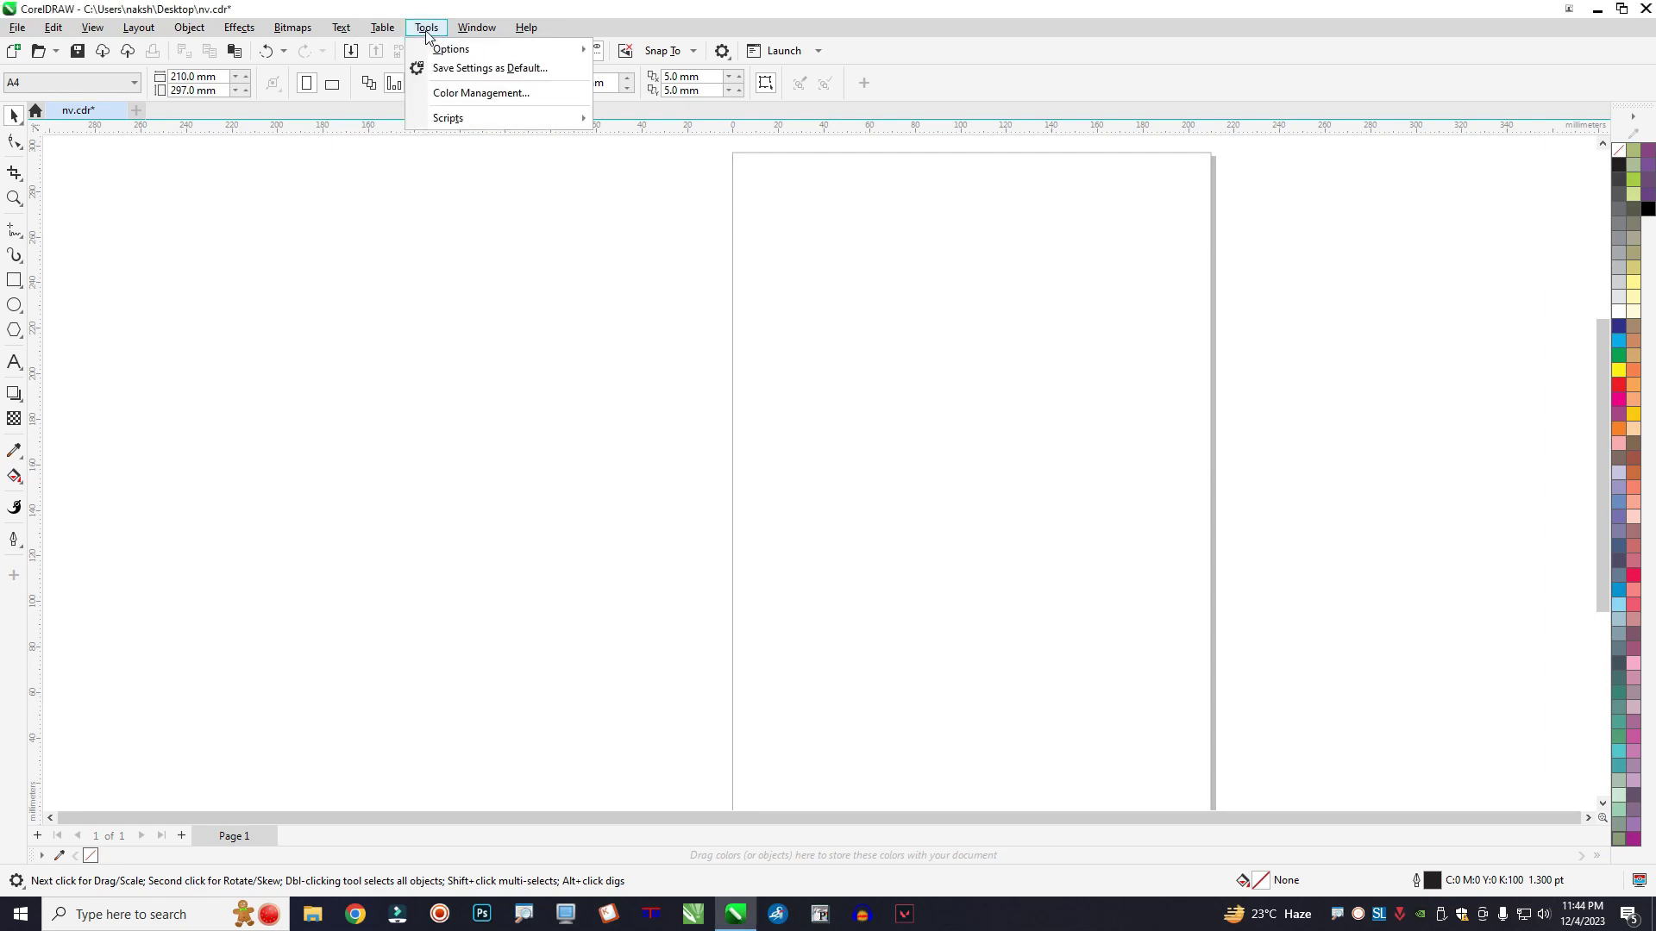
pyautogui.moveTo(346, 31)
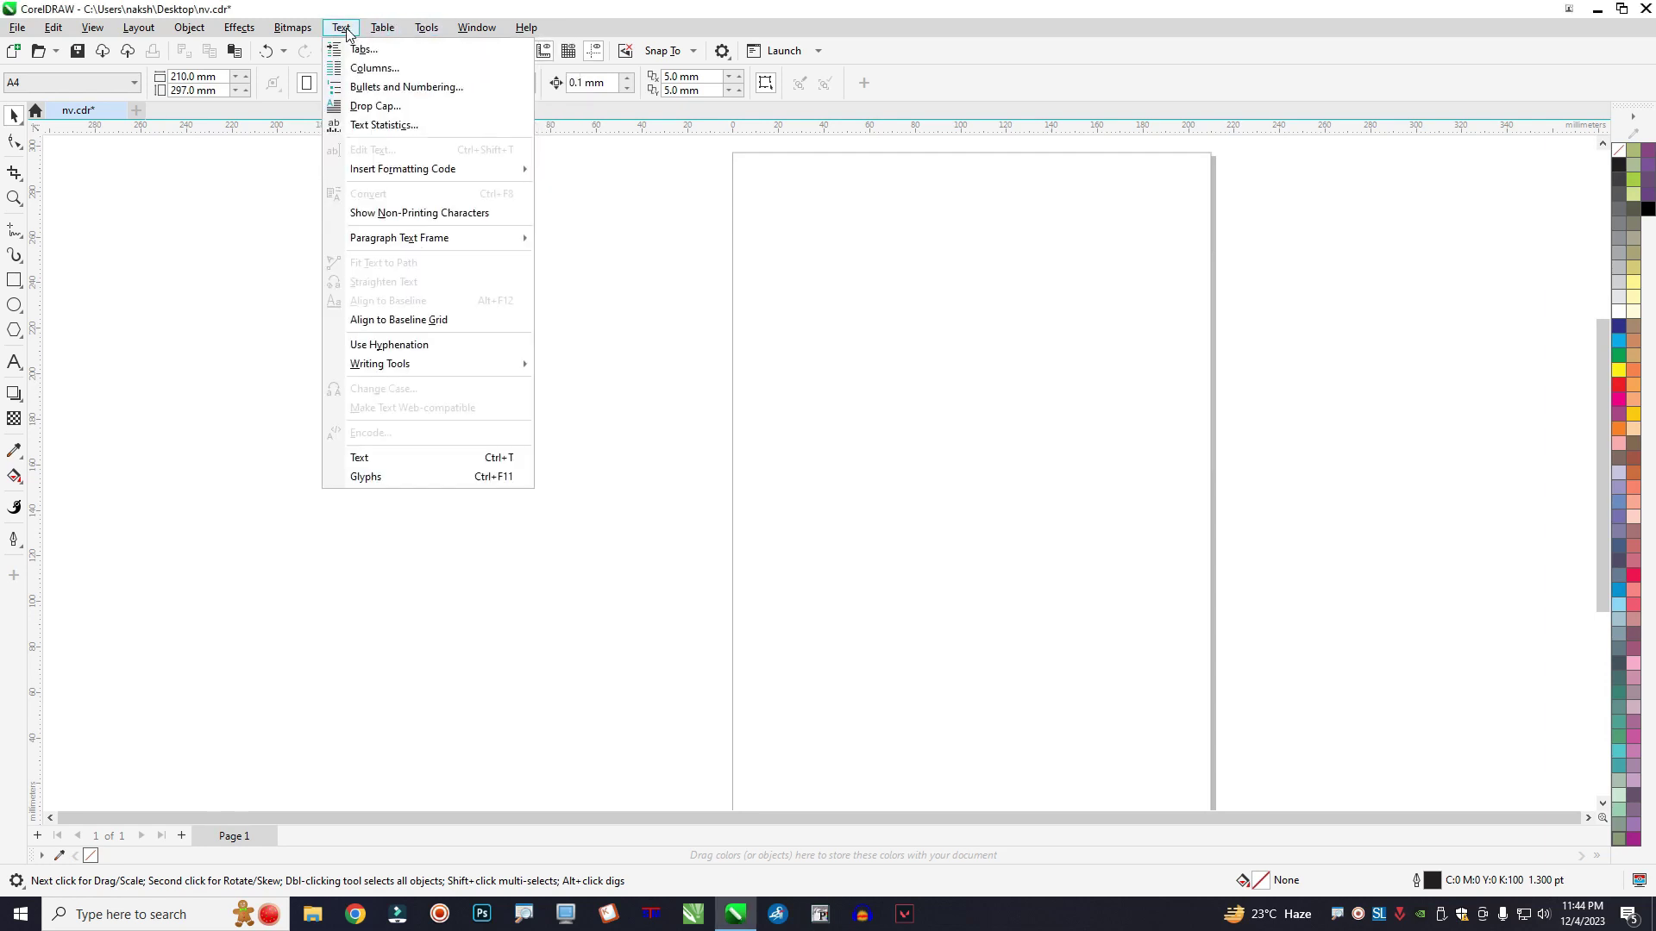
pyautogui.click(402, 476)
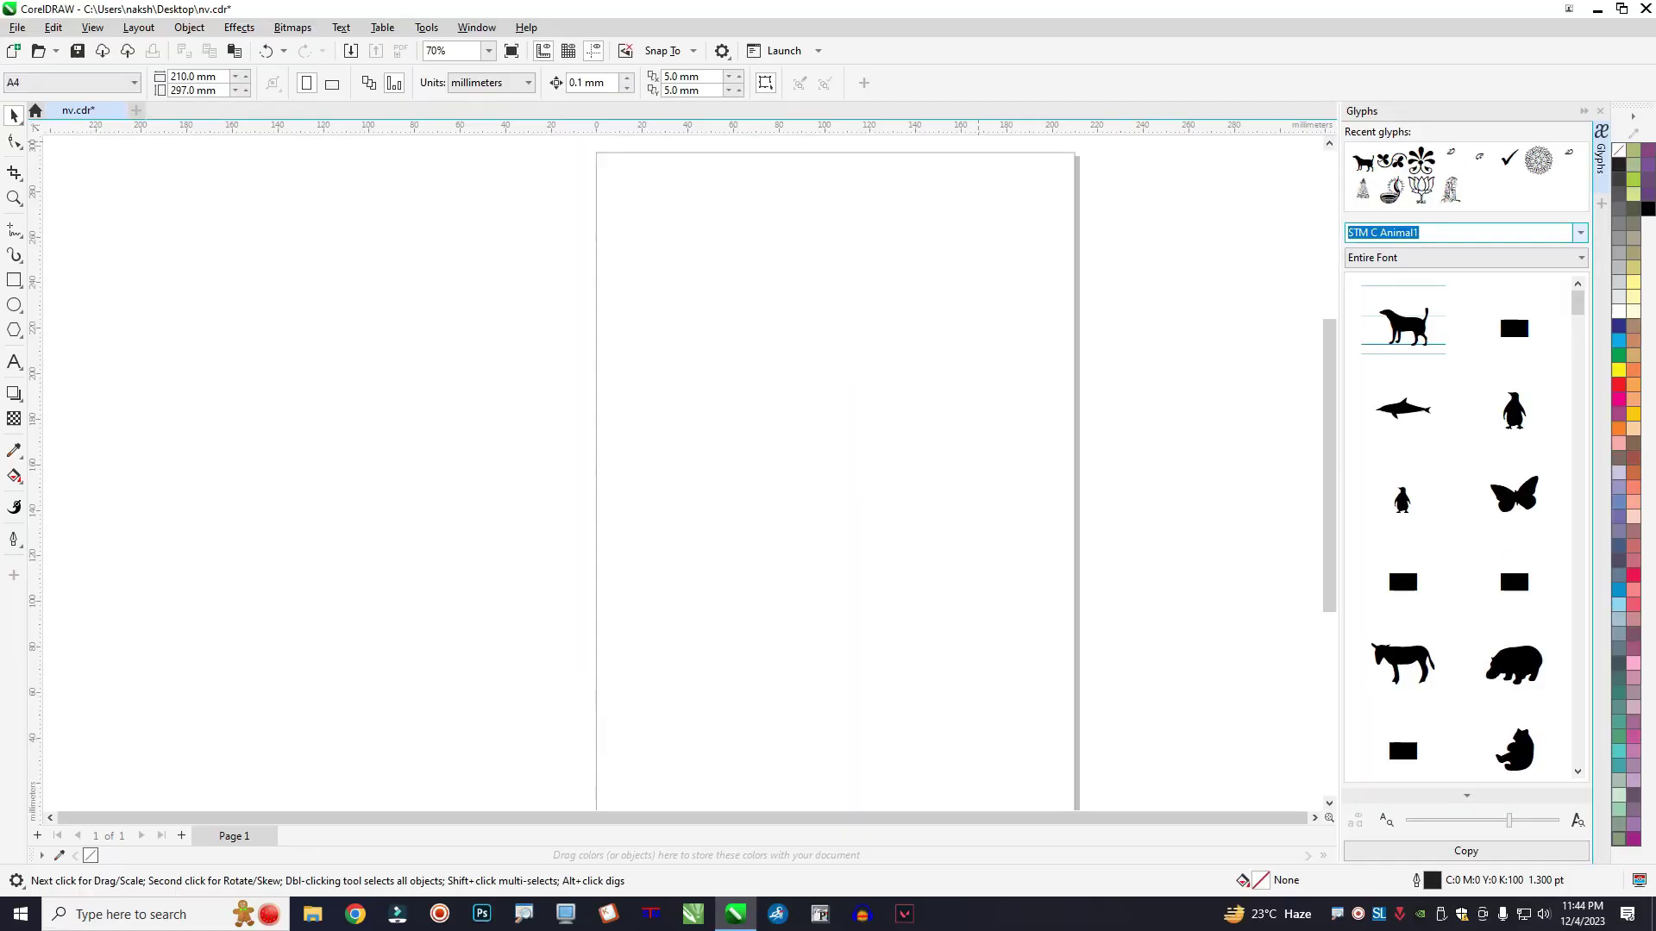
pyautogui.moveTo(1514, 412); pyautogui.dragTo(914, 570)
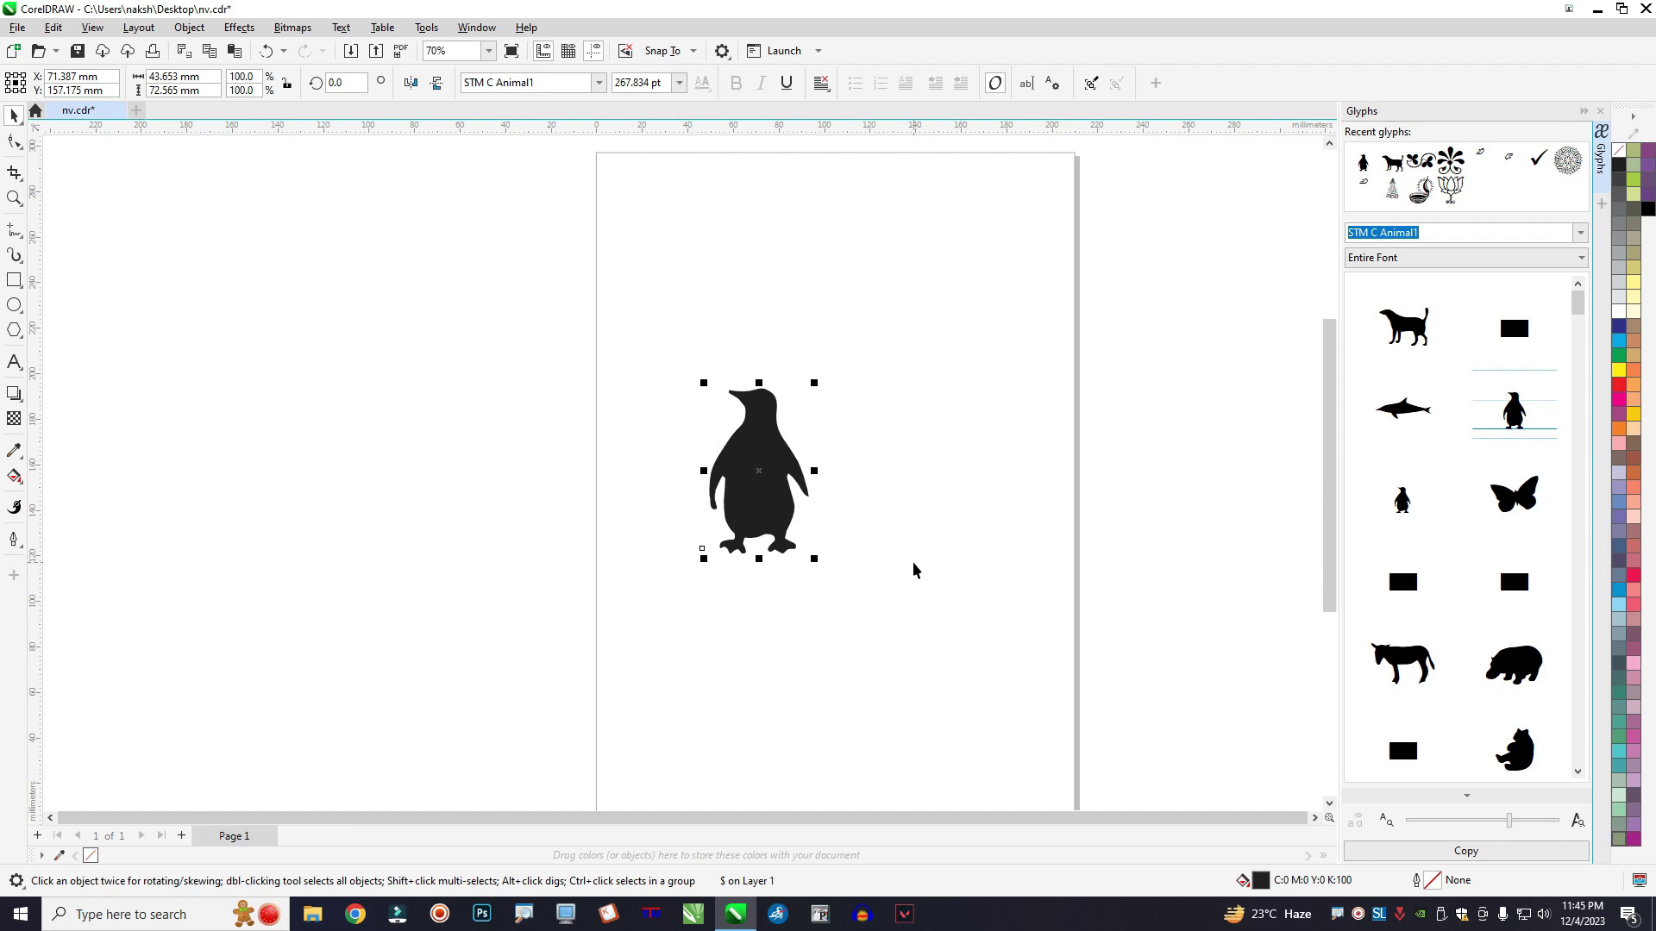
pyautogui.click(1601, 112)
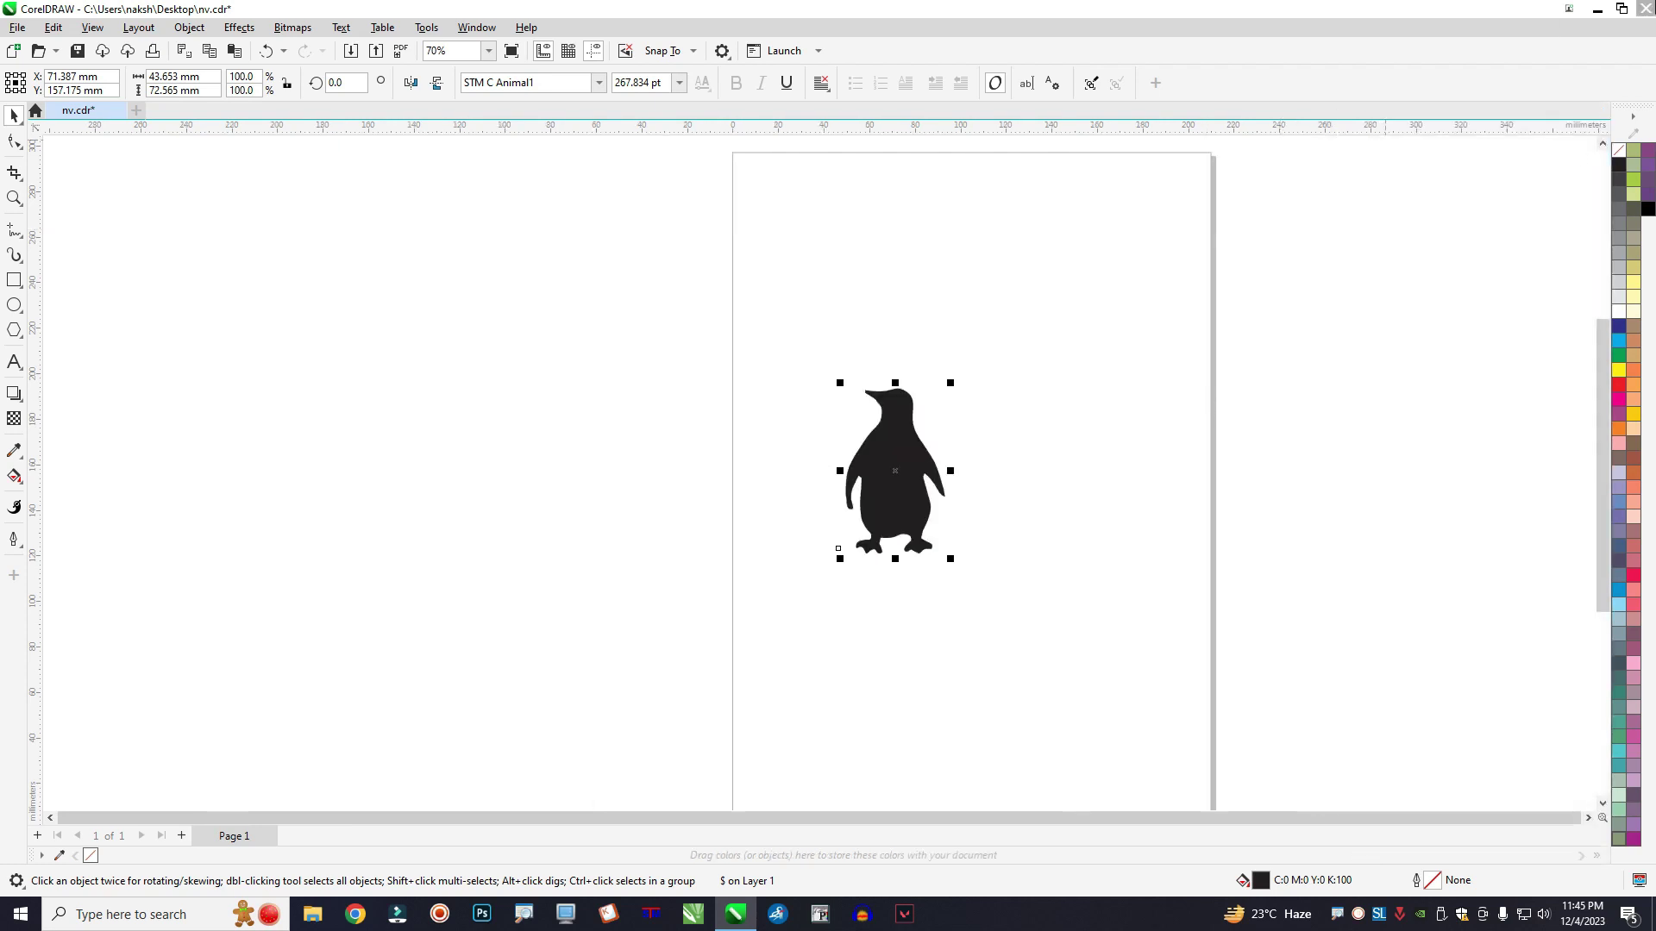
# Switch to Shree-Lipi and examine the symbol fonts from Shree-SymX-0001 through SHREE-SYMX-Birds2-7085-4.
pyautogui.click(1597, 9)
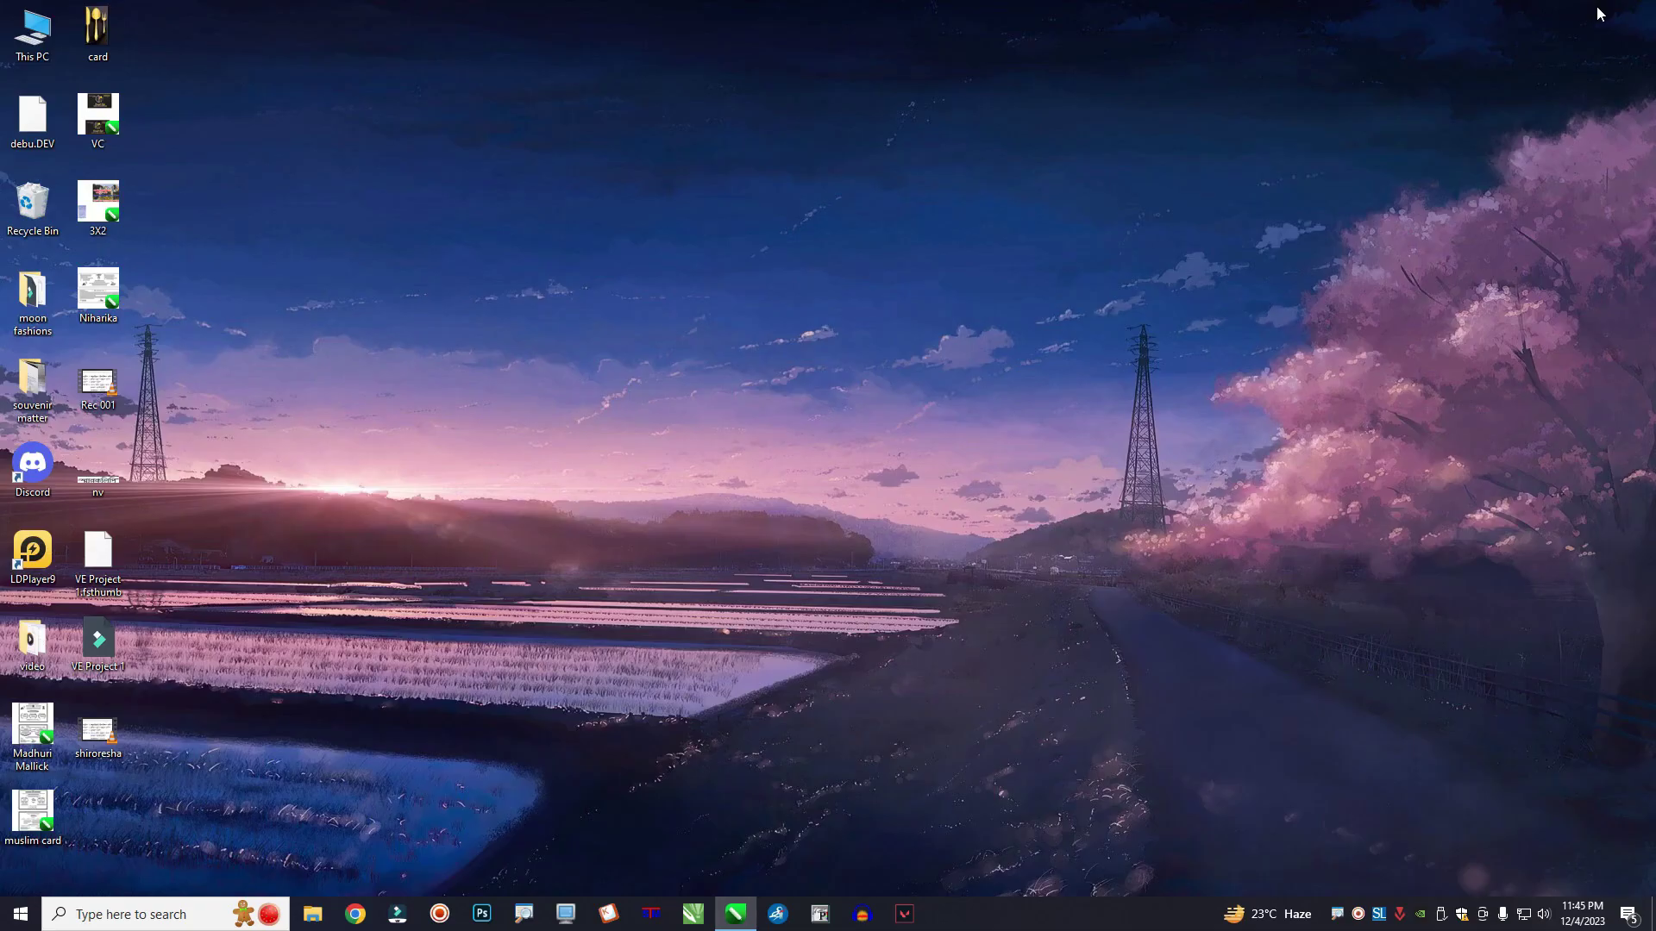
pyautogui.click(1380, 914)
pyautogui.scroll(7, 1250, 149)
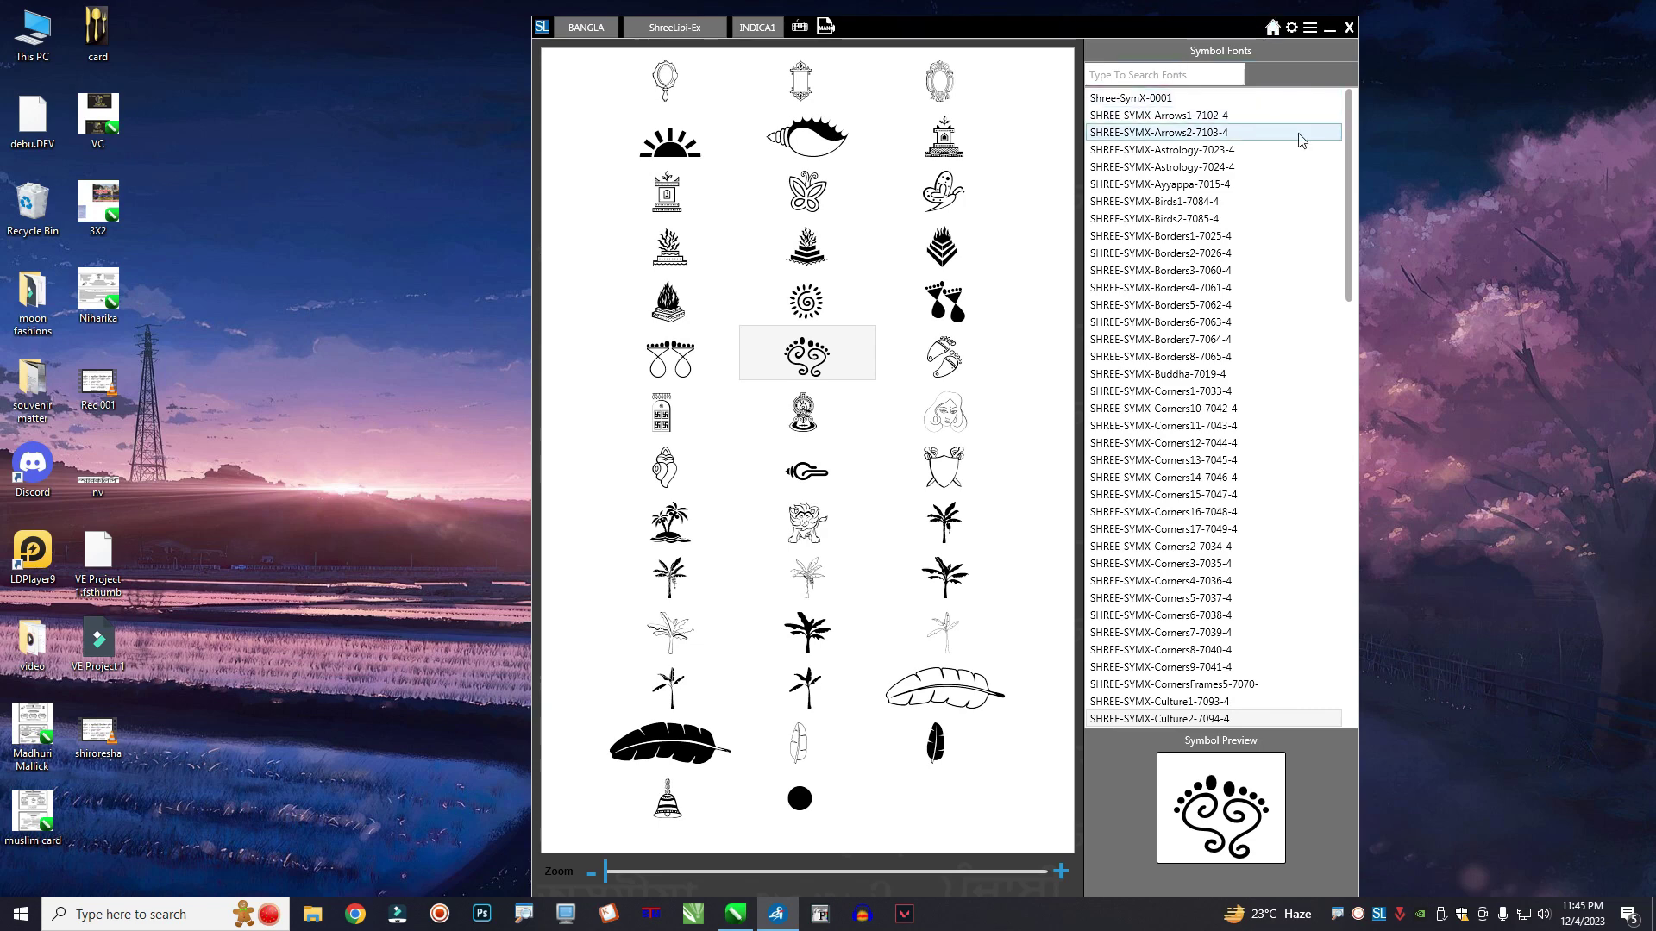
pyautogui.click(1157, 99)
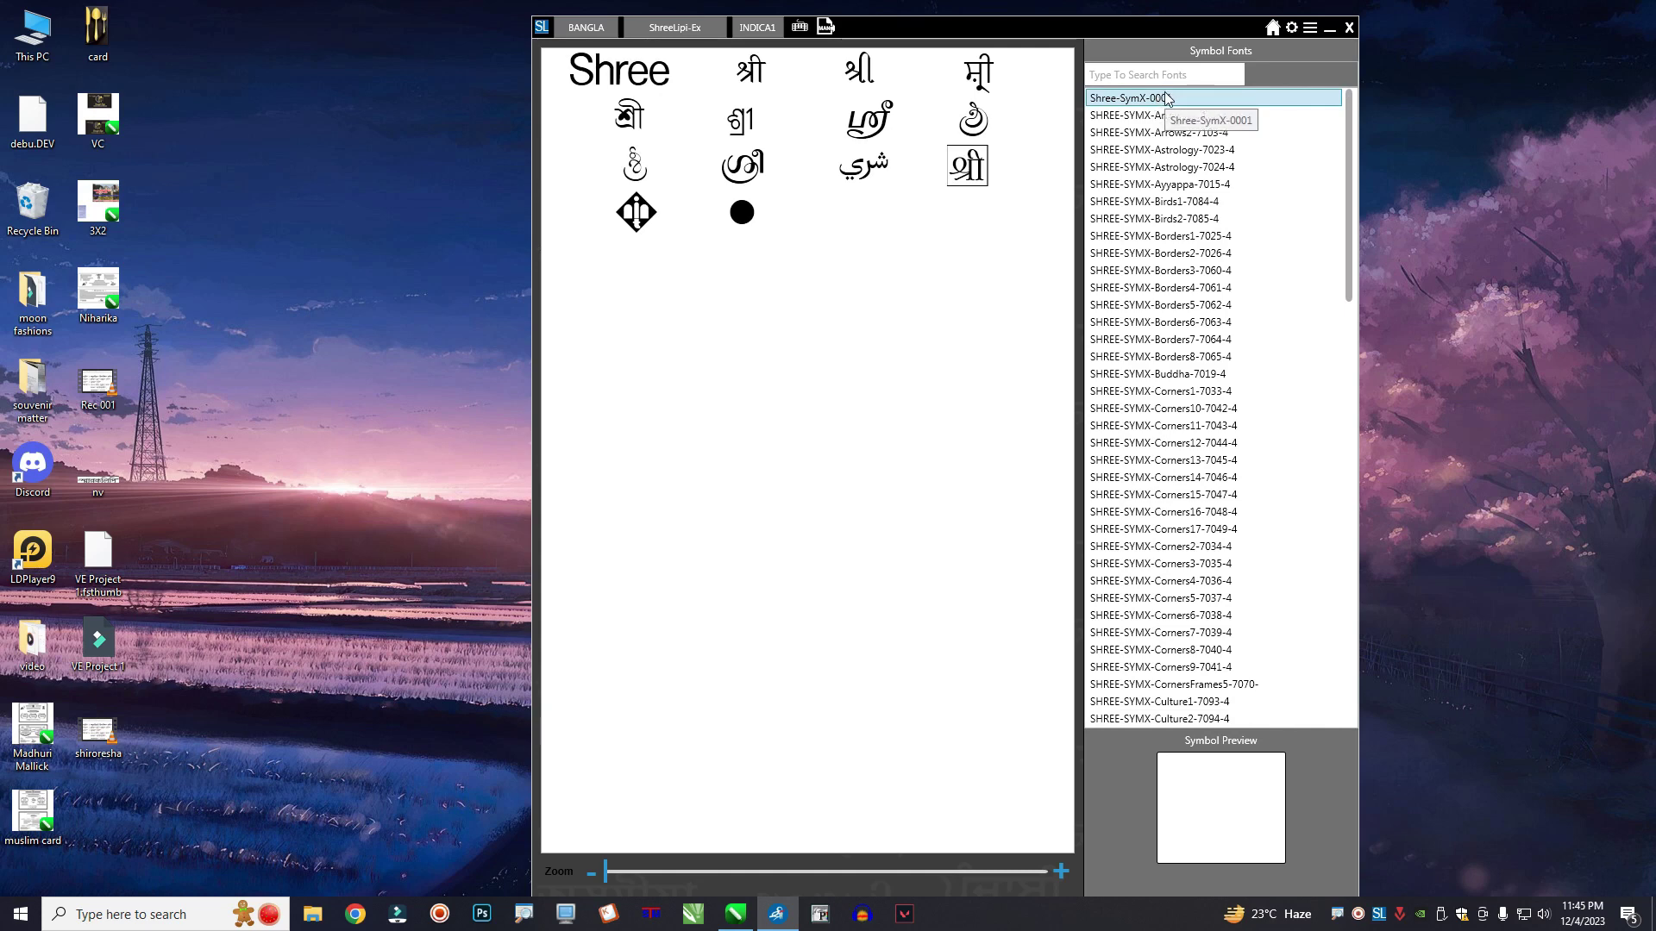
pyautogui.press('Down')
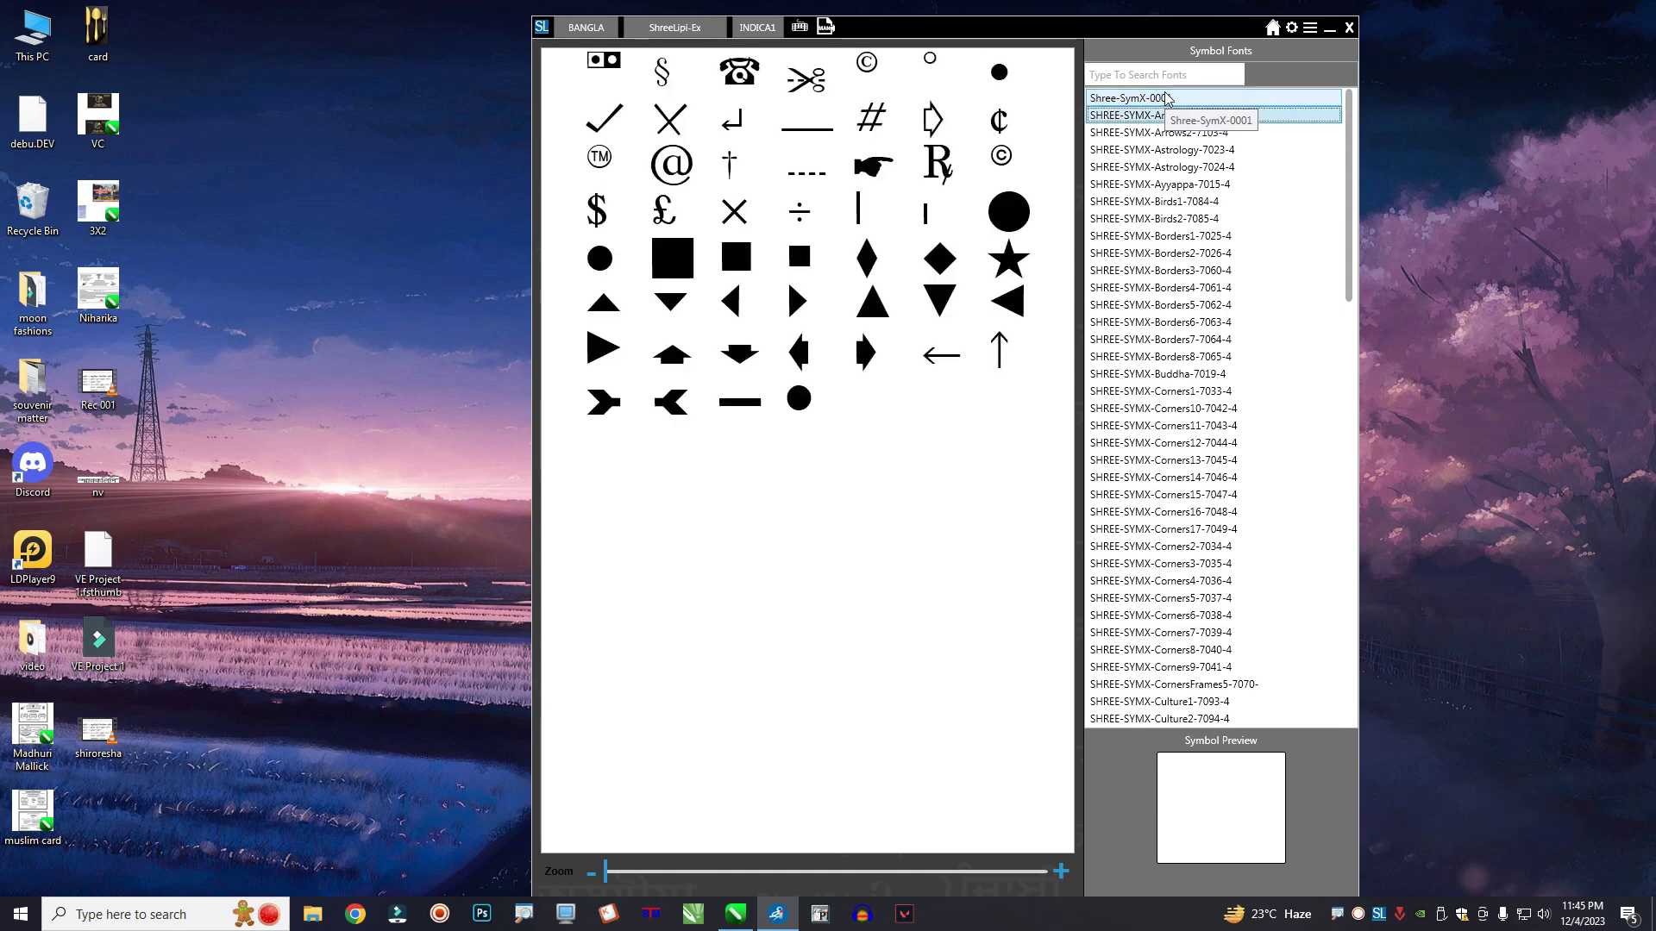
pyautogui.press('Down')
pyautogui.press('Down')
pyautogui.press('Down')
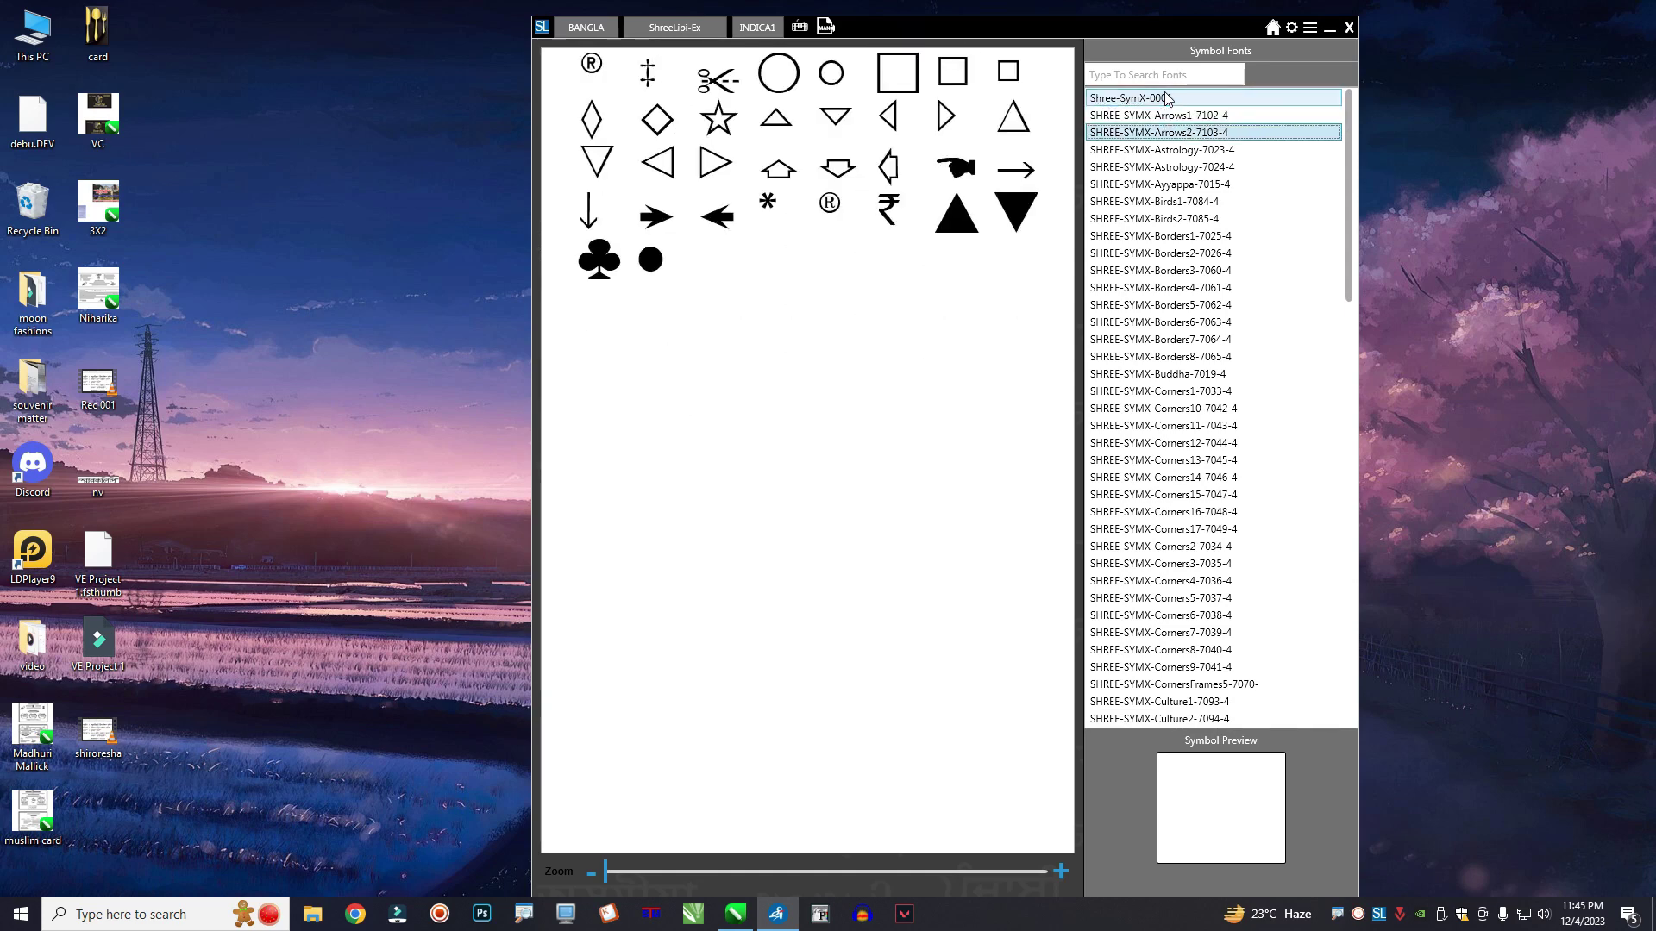
pyautogui.press('Down')
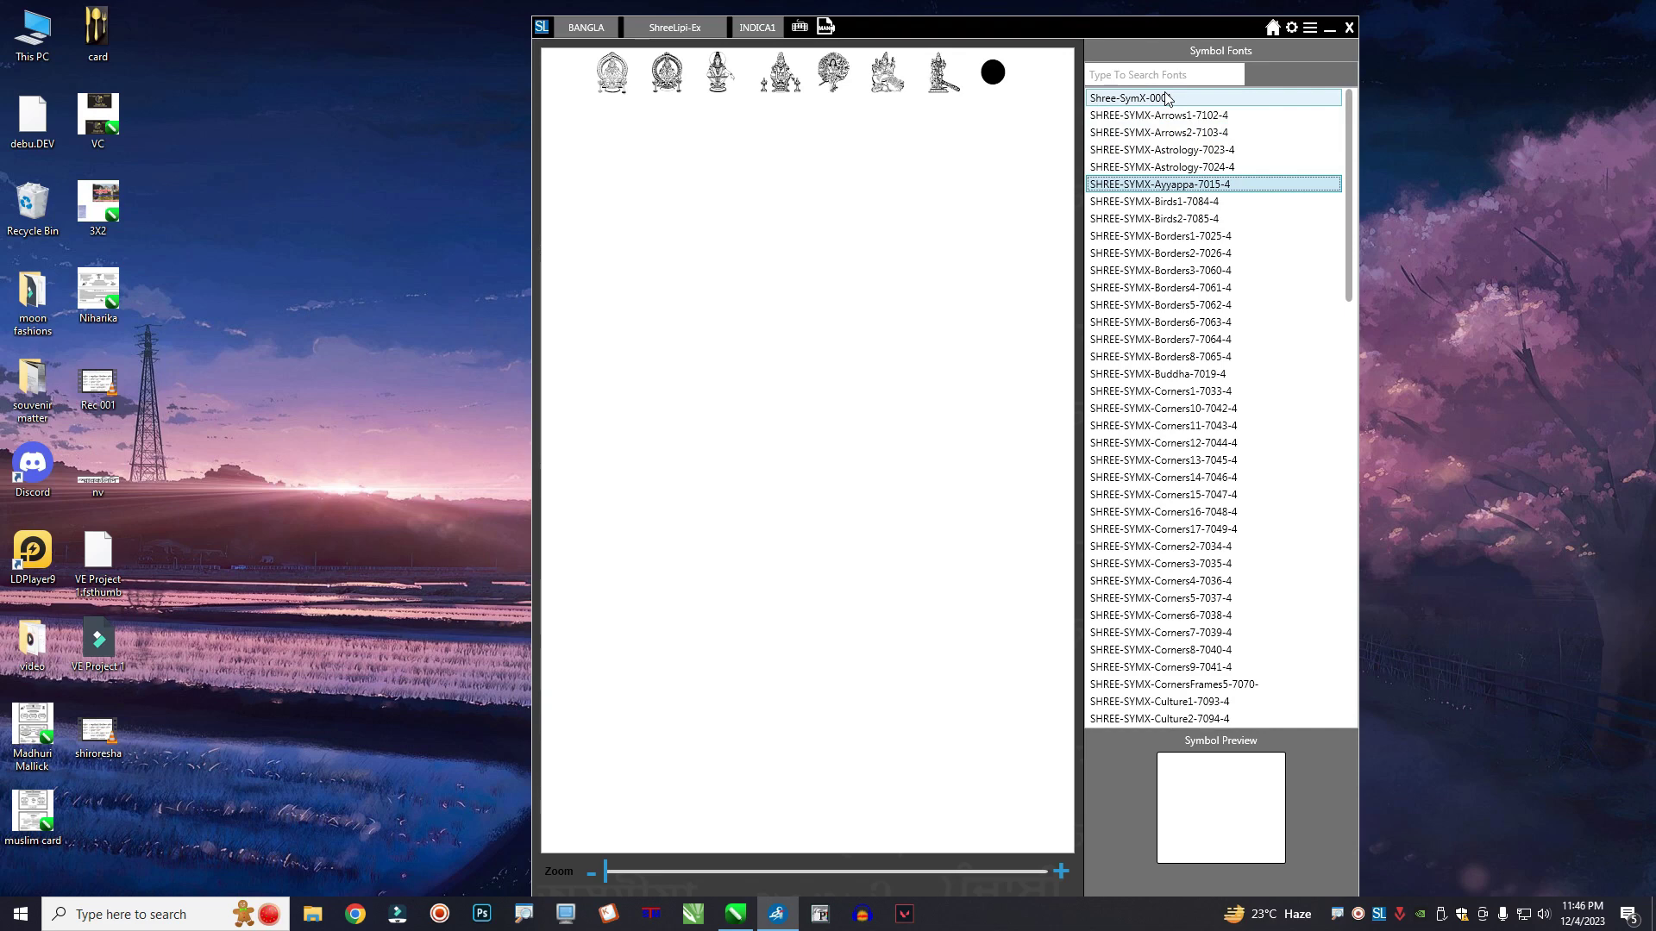
pyautogui.press('Down')
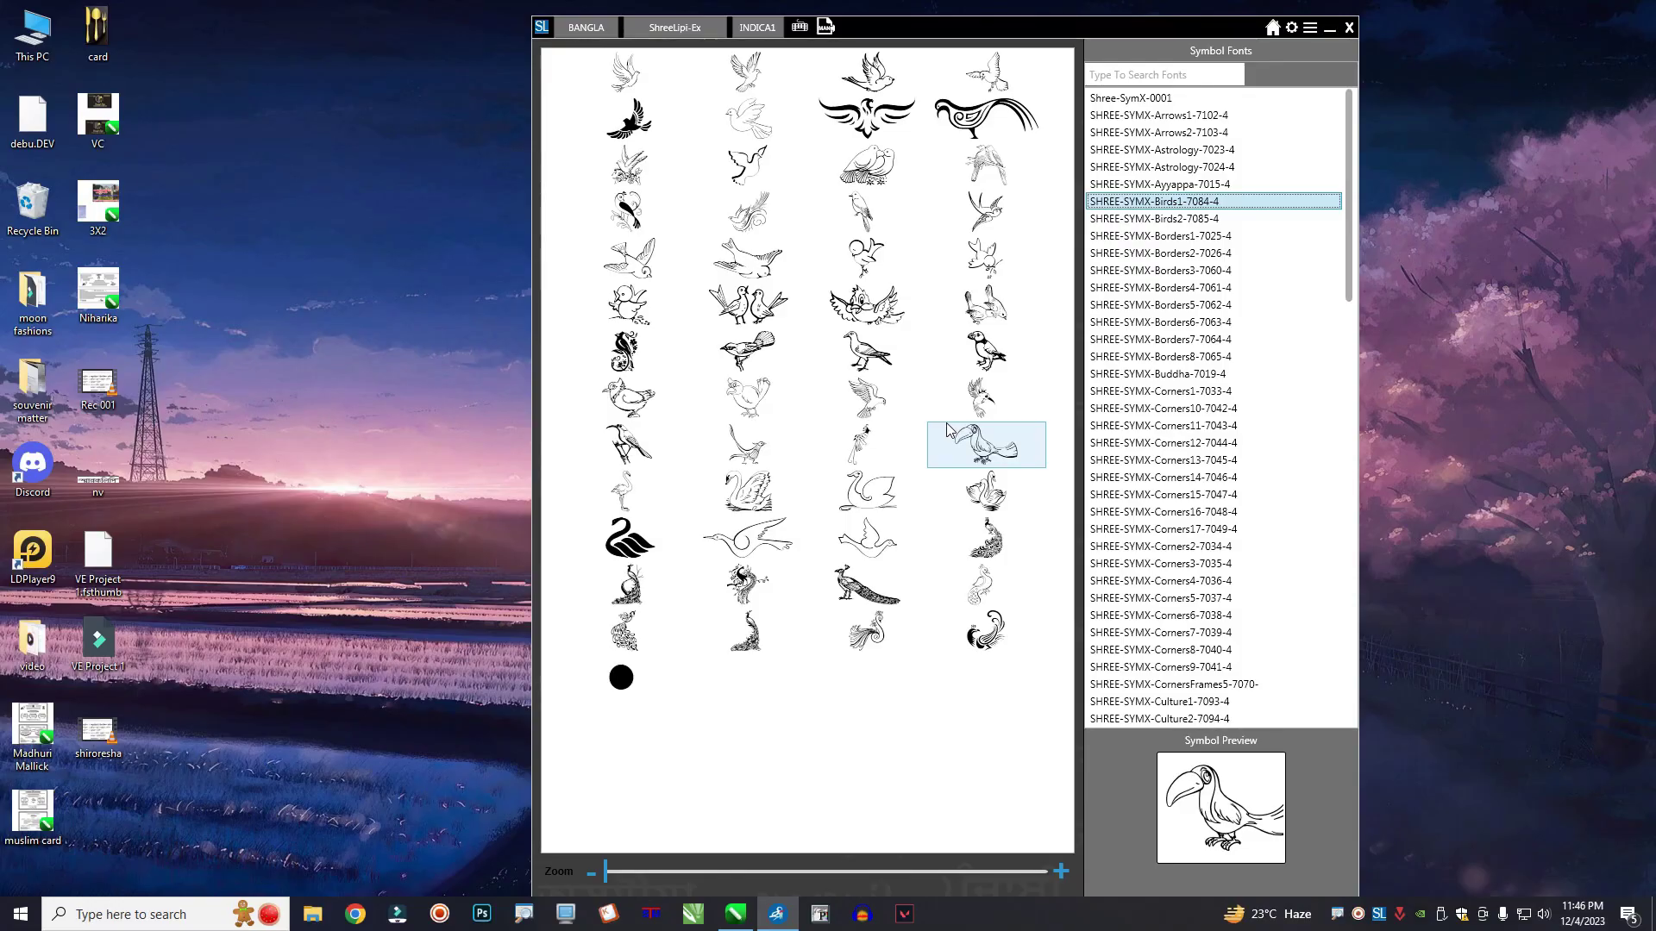
pyautogui.press('Down')
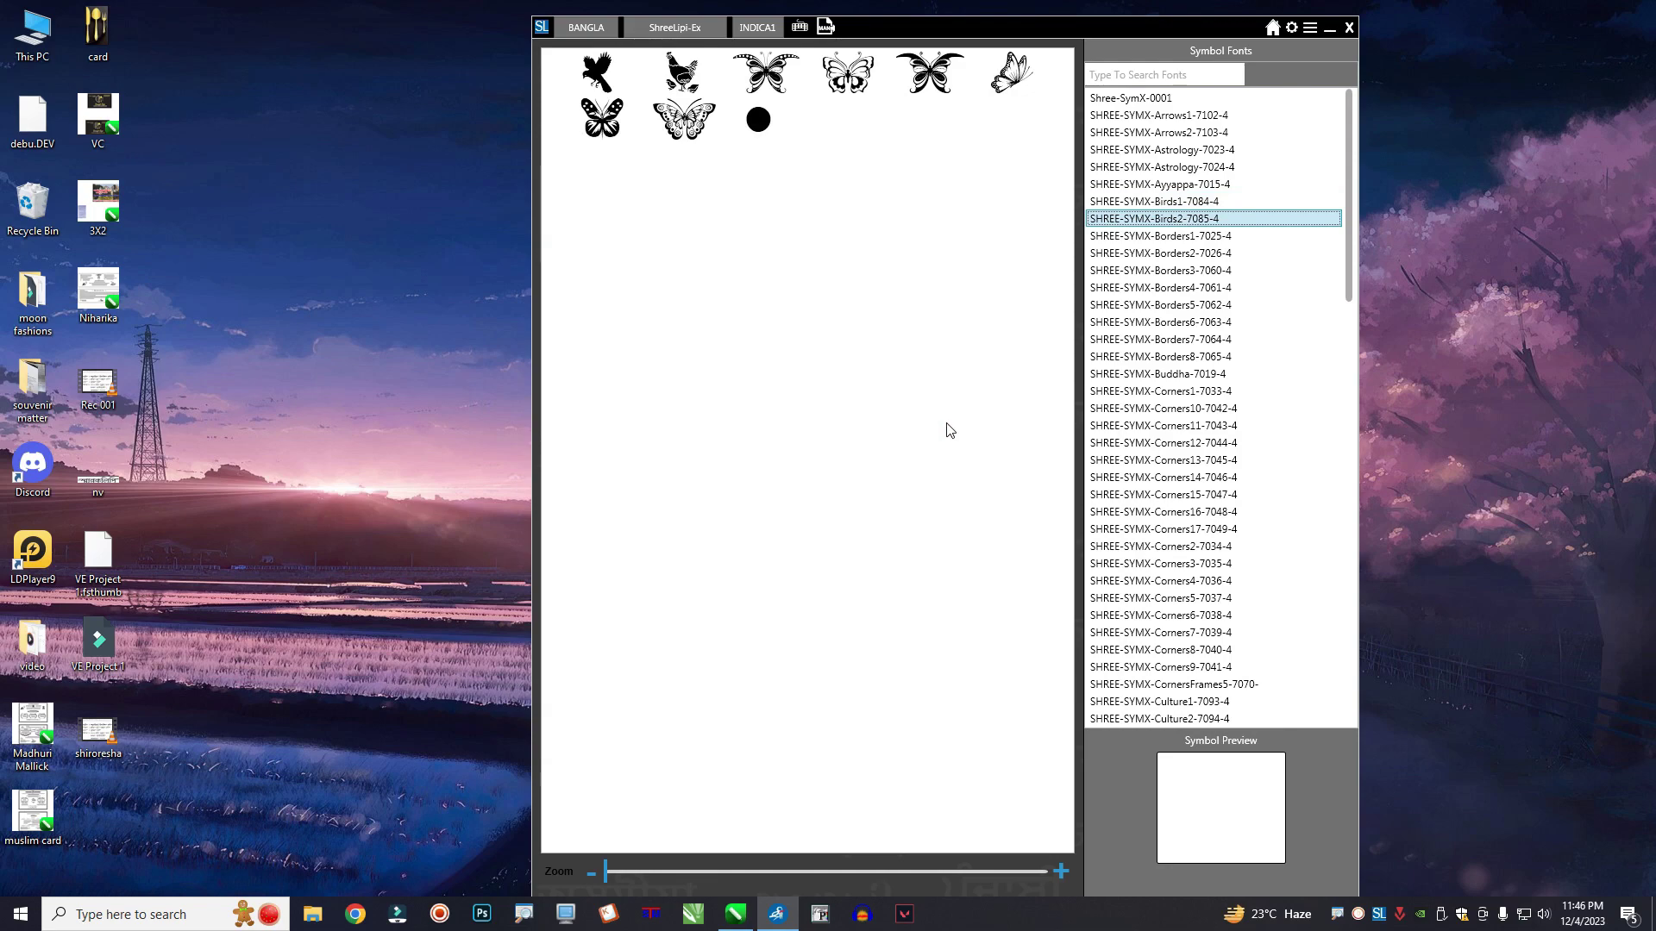
# Examine the border symbol fonts from SHREE-SYMX-Borders1-7025-4 through SHREE-SYMX-Borders8-7065-4.
pyautogui.press('Down')
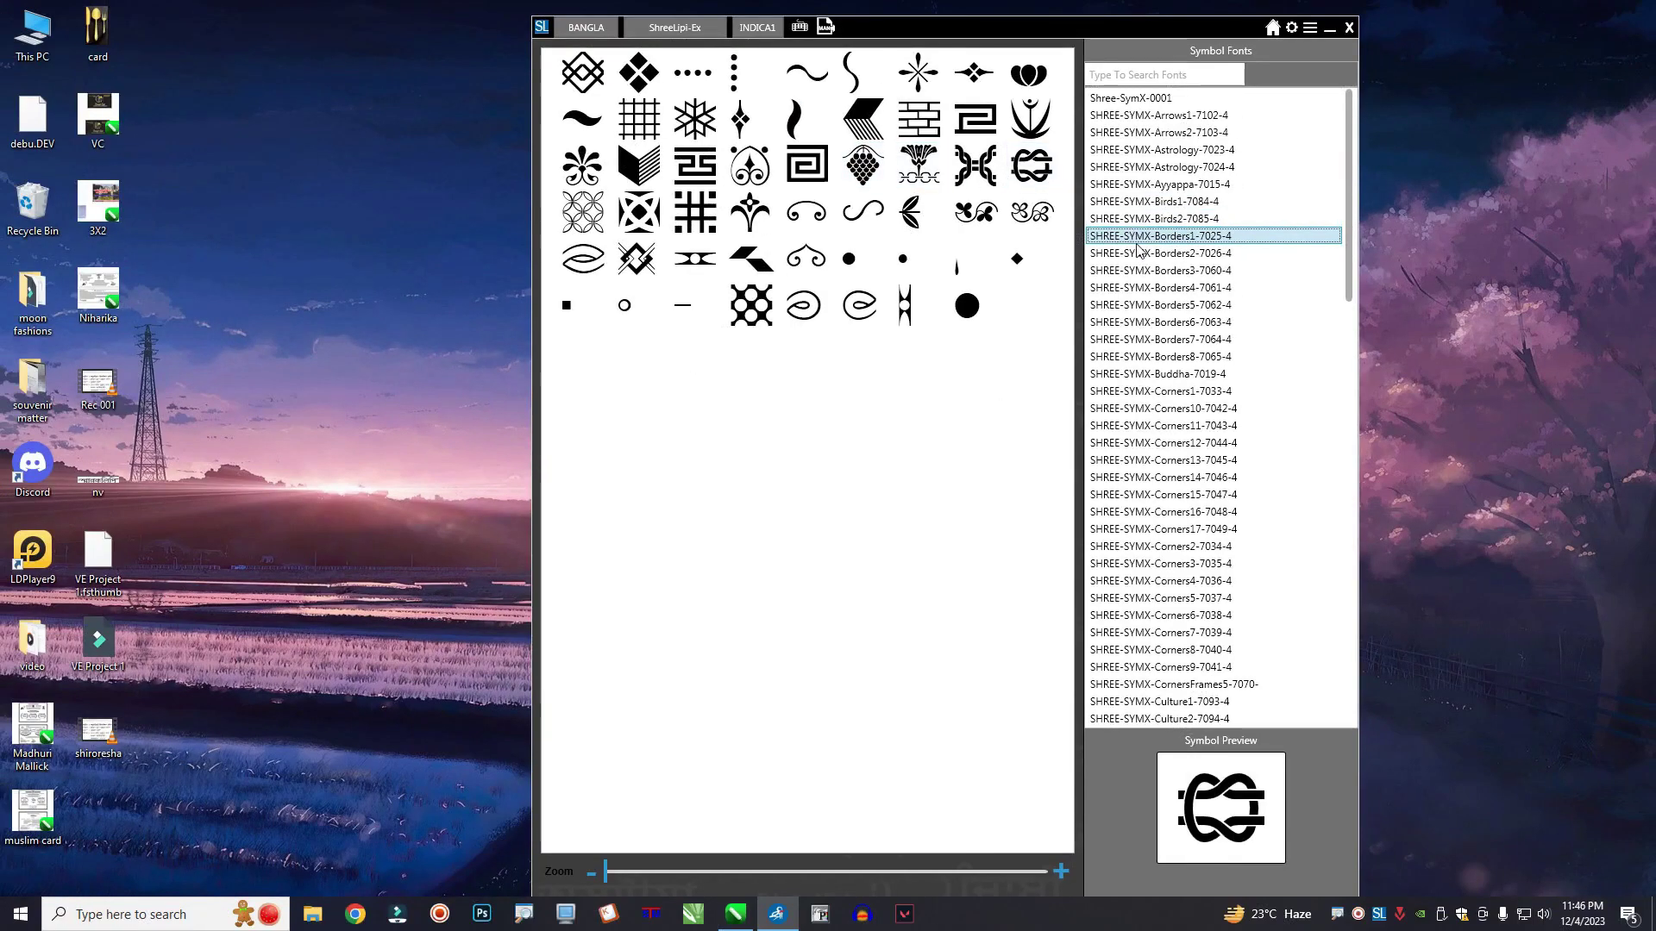
pyautogui.click(1139, 253)
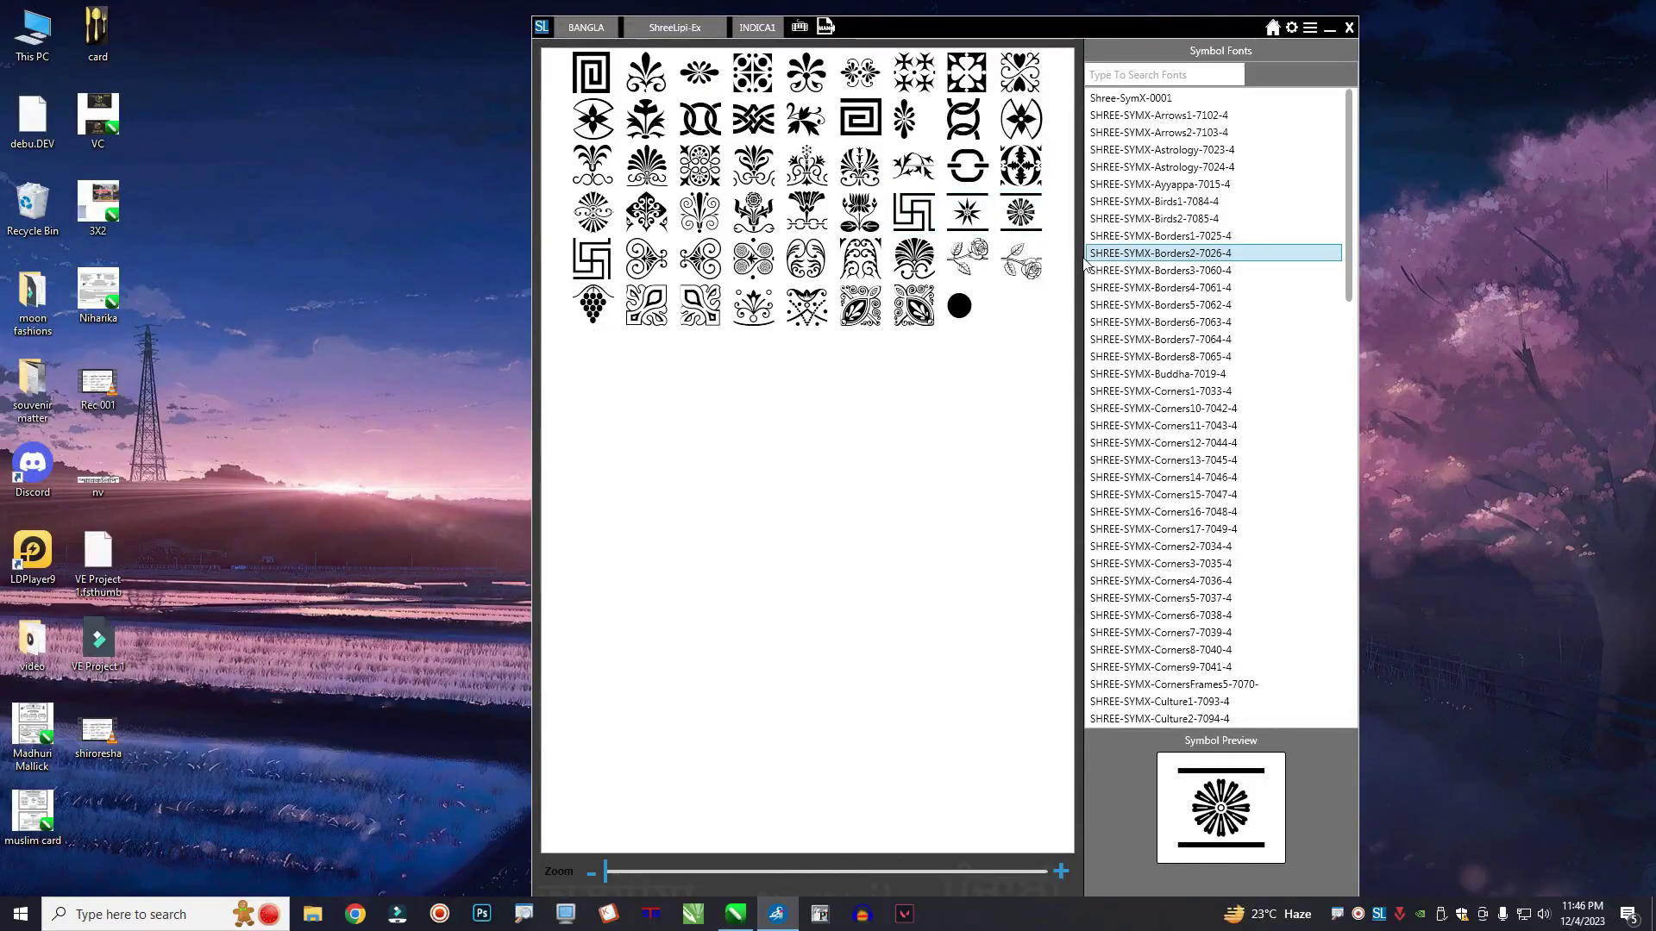
pyautogui.click(1290, 345)
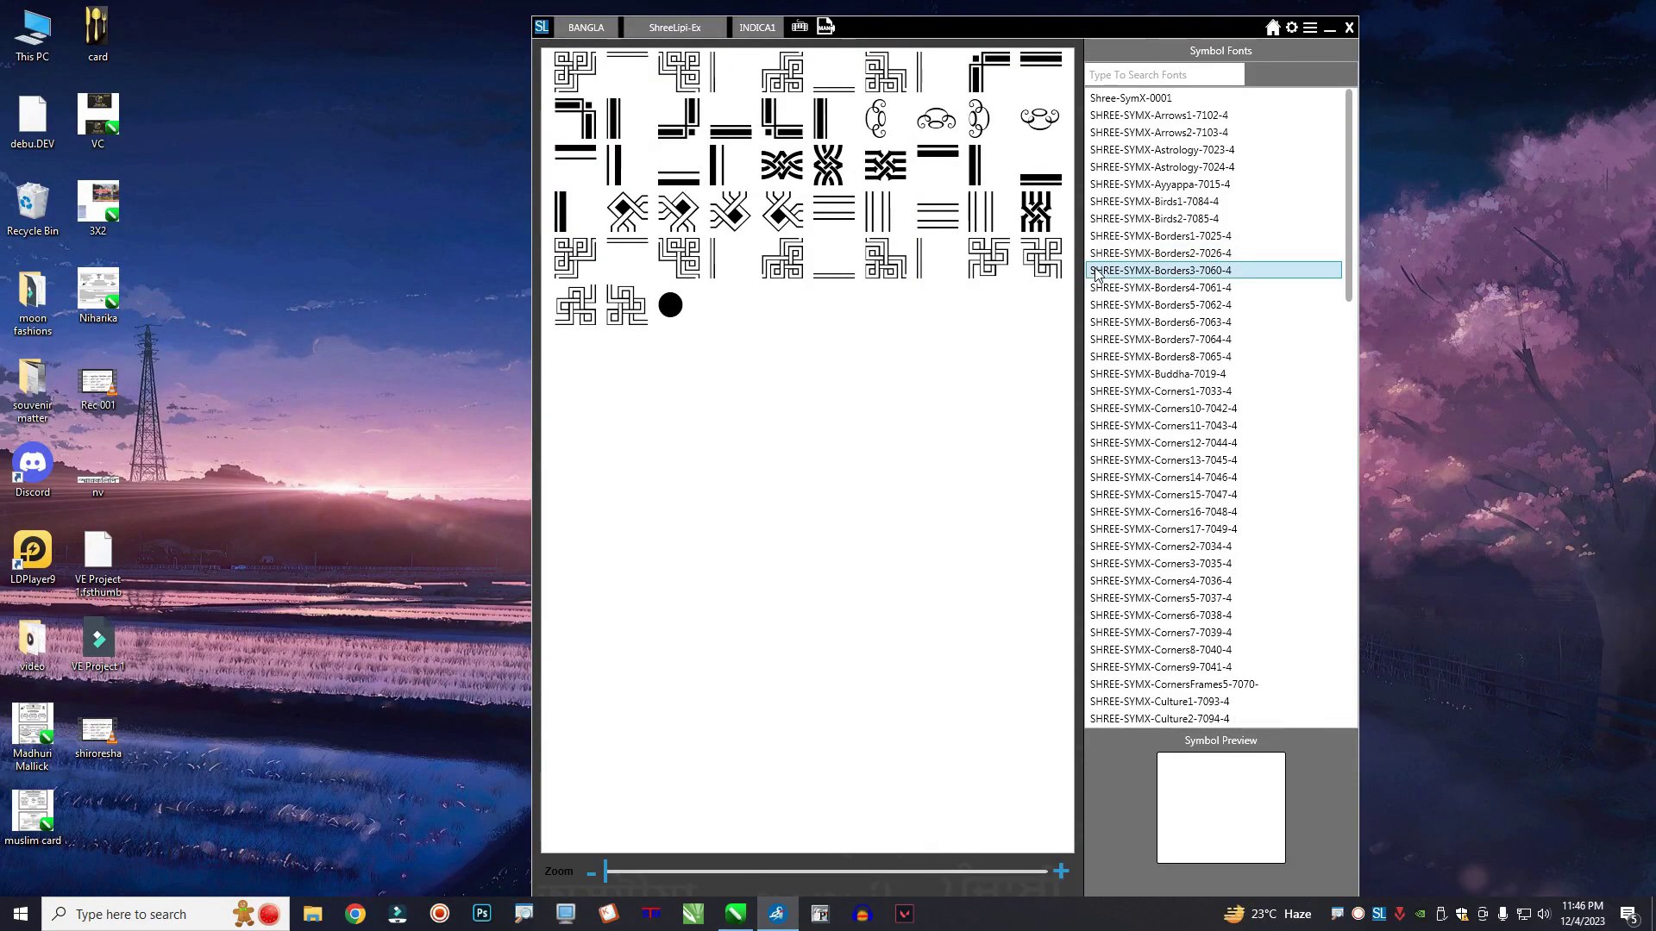
pyautogui.press('Down')
pyautogui.press('Down')
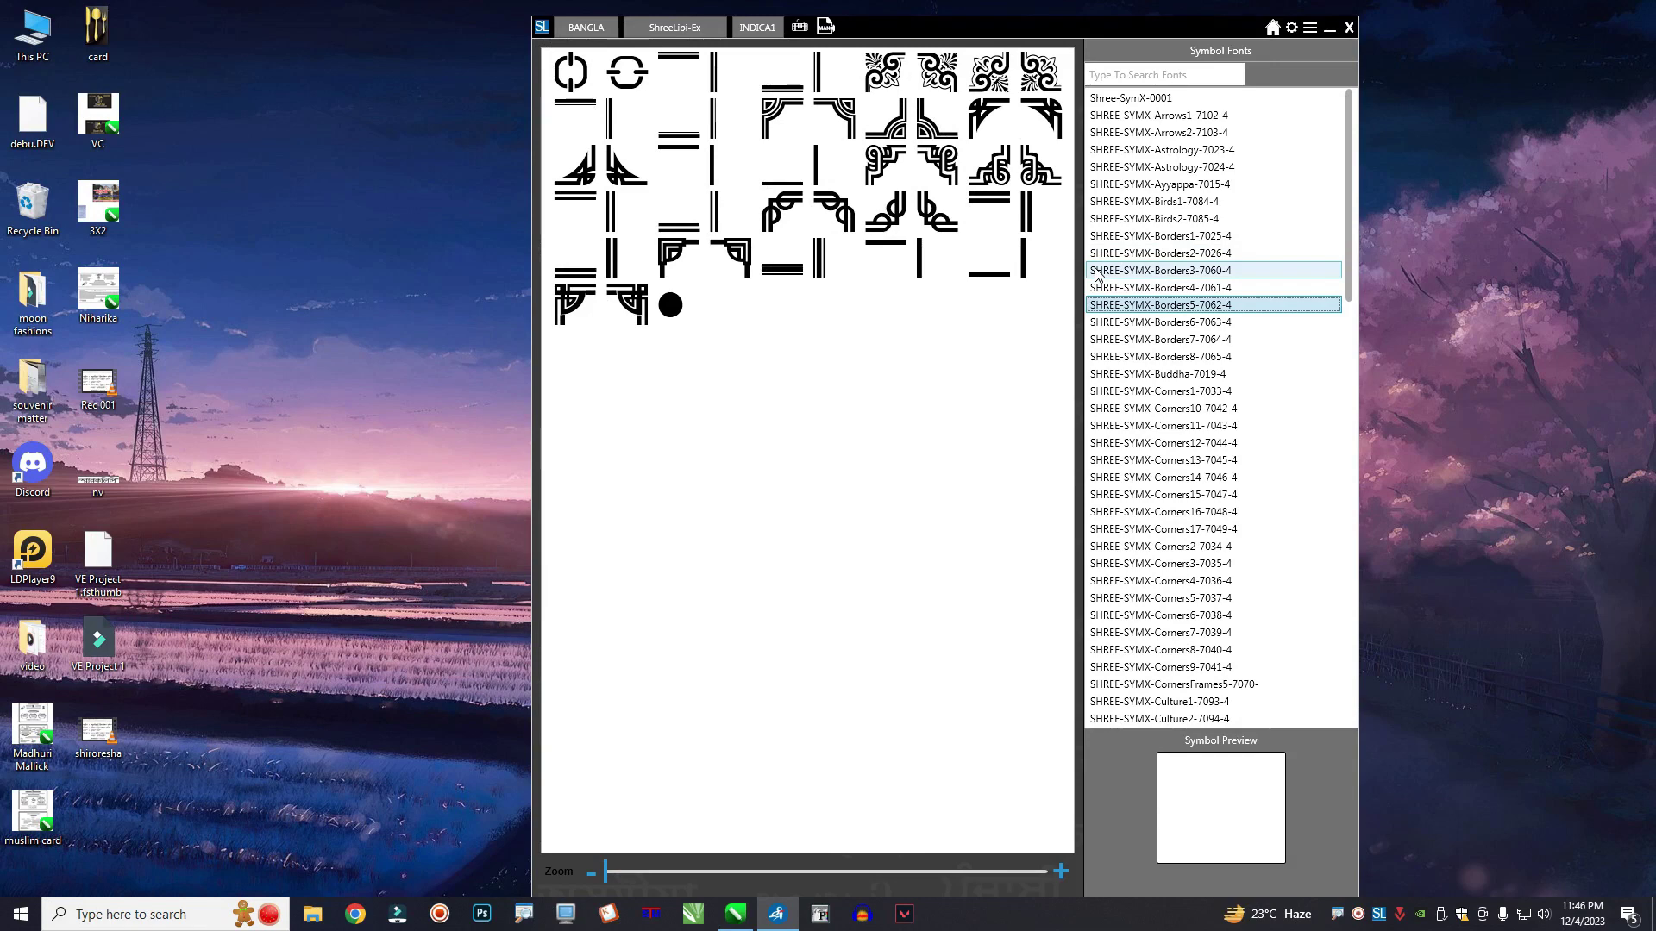
pyautogui.press('Down')
pyautogui.press('Down')
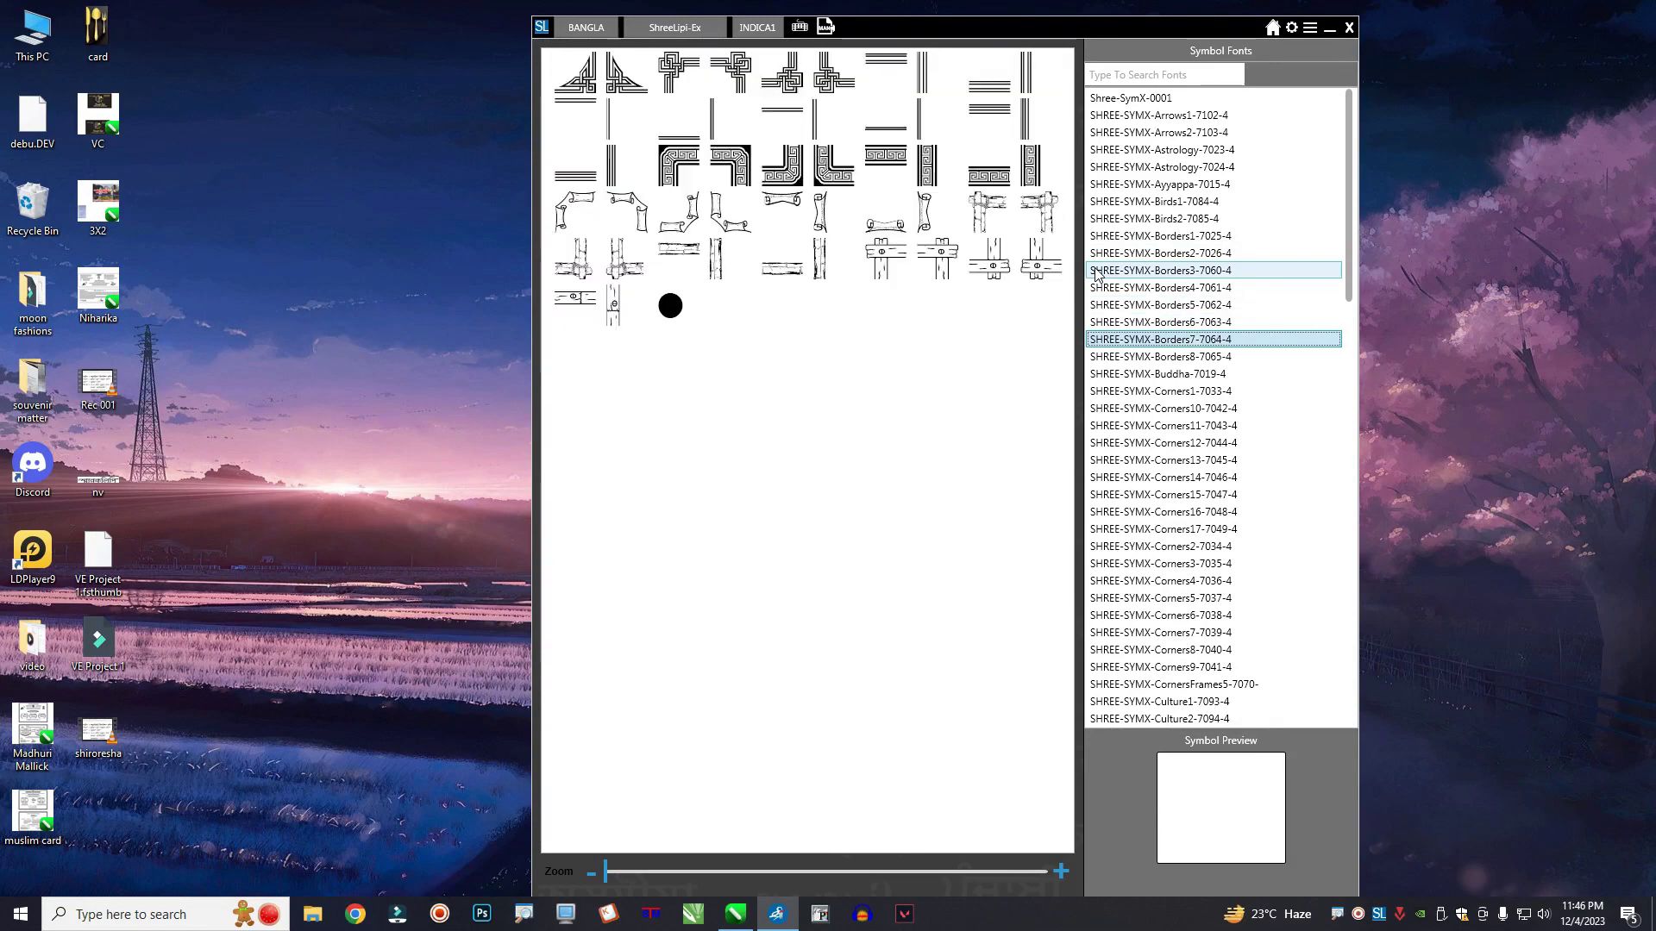
pyautogui.press('Down')
# Examine the corner symbol fonts from SHREE-SYMX-Corners1-7033-4 through SHREE-SYMX-CornersFrames5-7070.
pyautogui.press('Down')
pyautogui.press('Down')
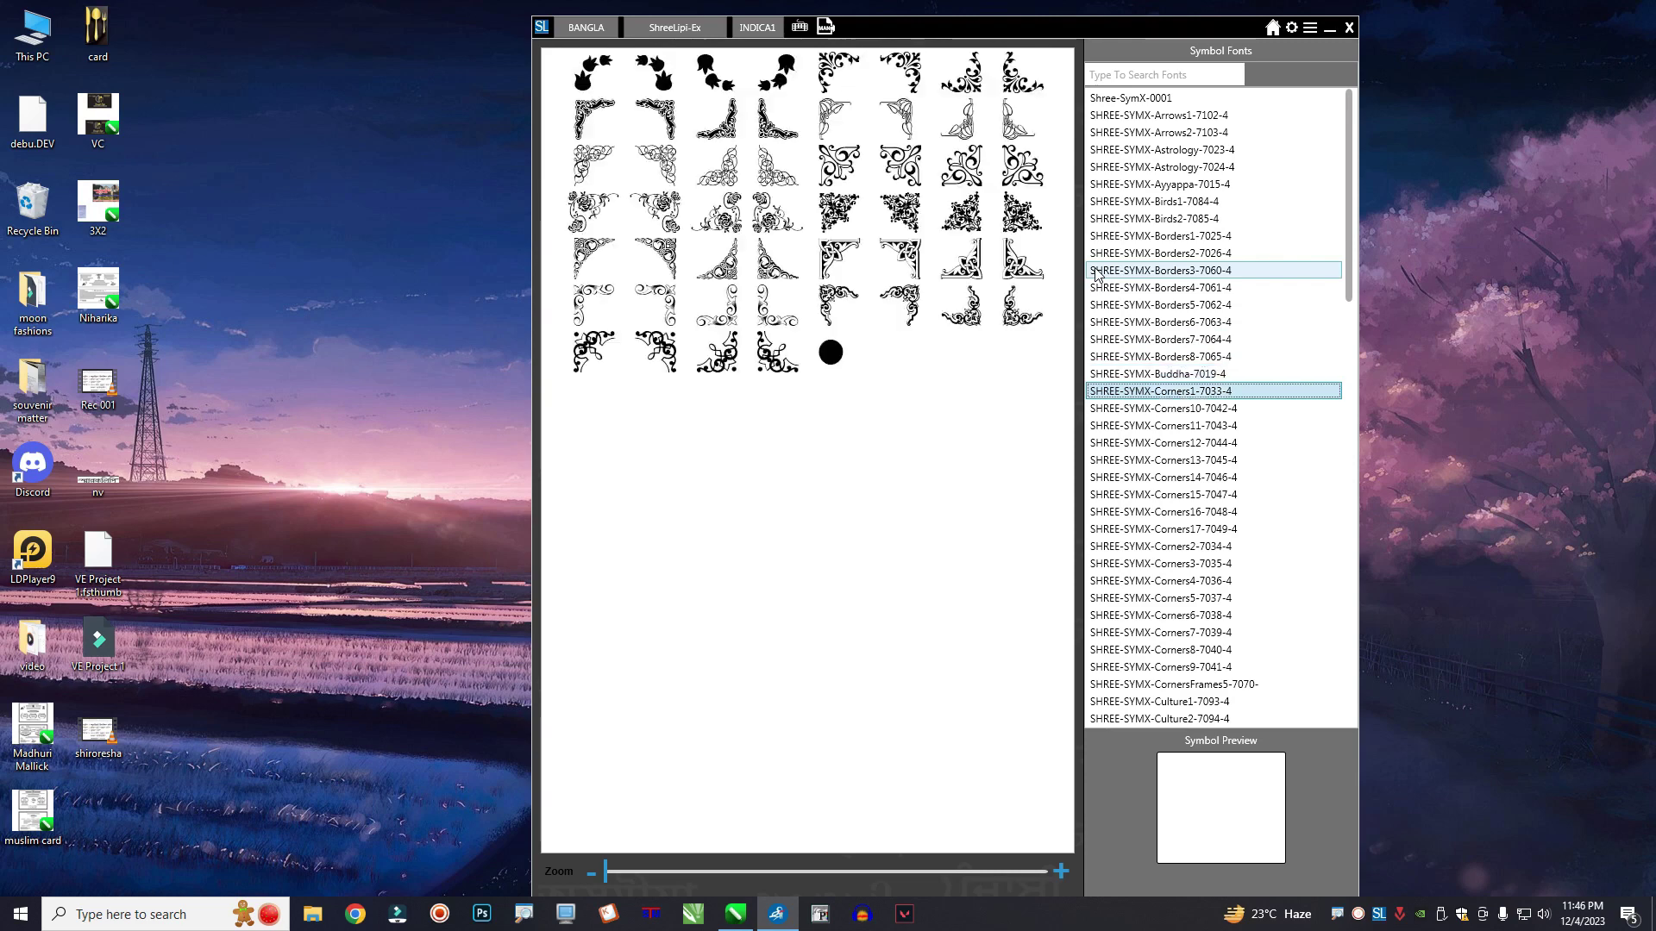
pyautogui.press('Up')
pyautogui.press('Down')
pyautogui.press('Down')
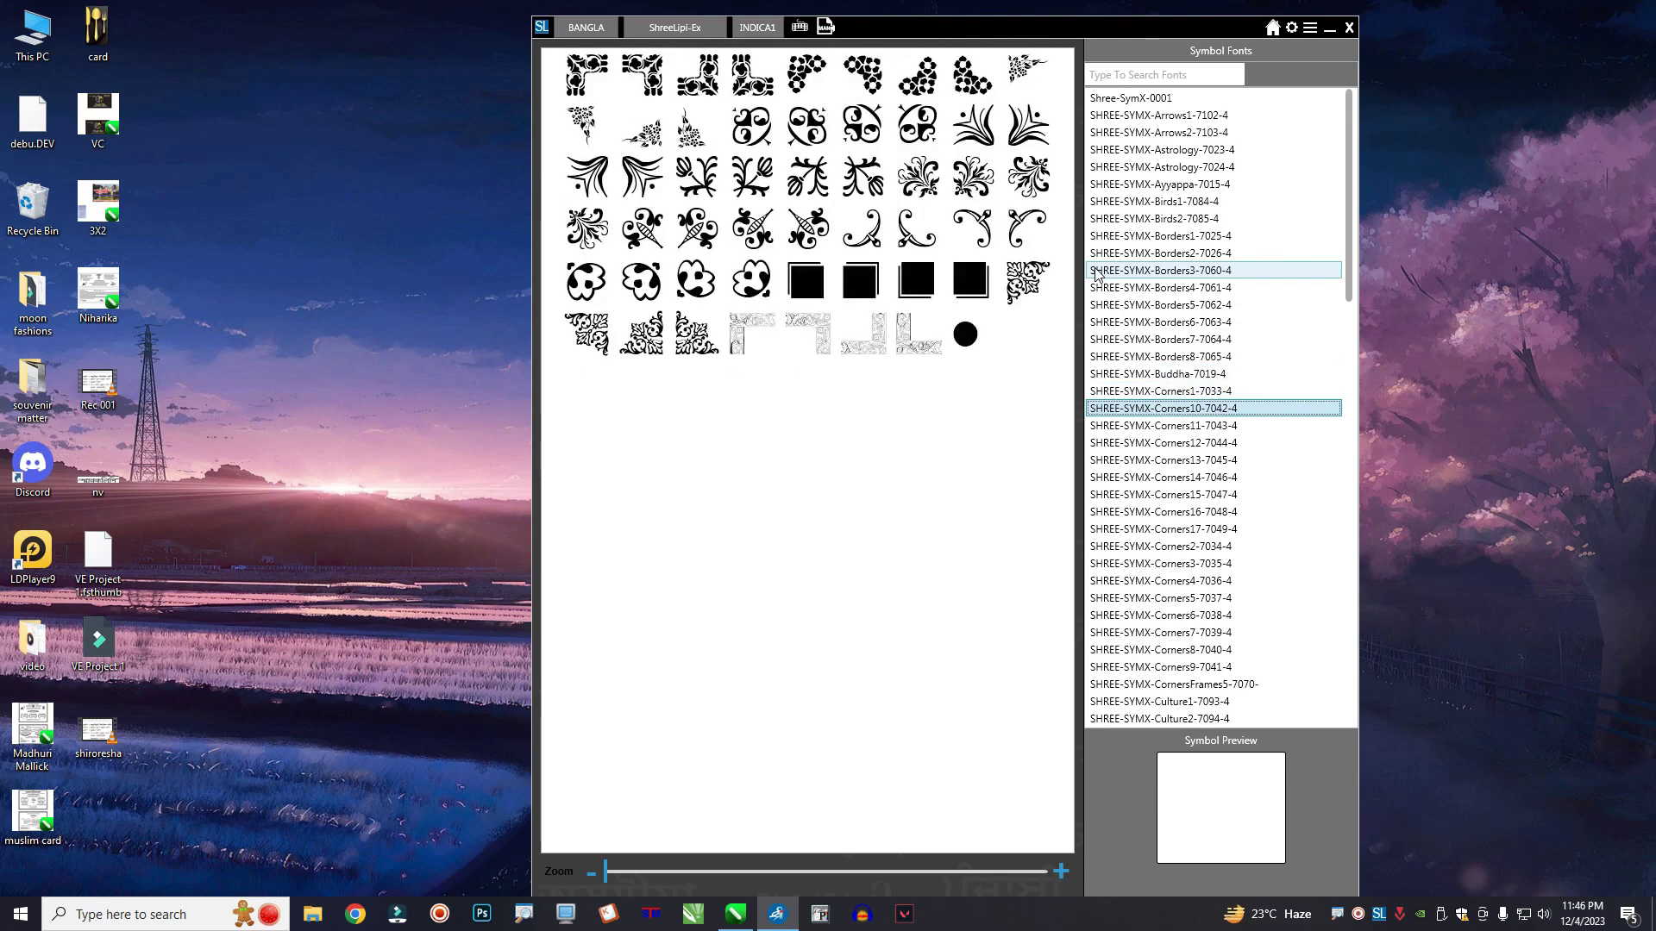
pyautogui.press('Down')
pyautogui.press('Down')
pyautogui.press('Down')
pyautogui.press('Down')
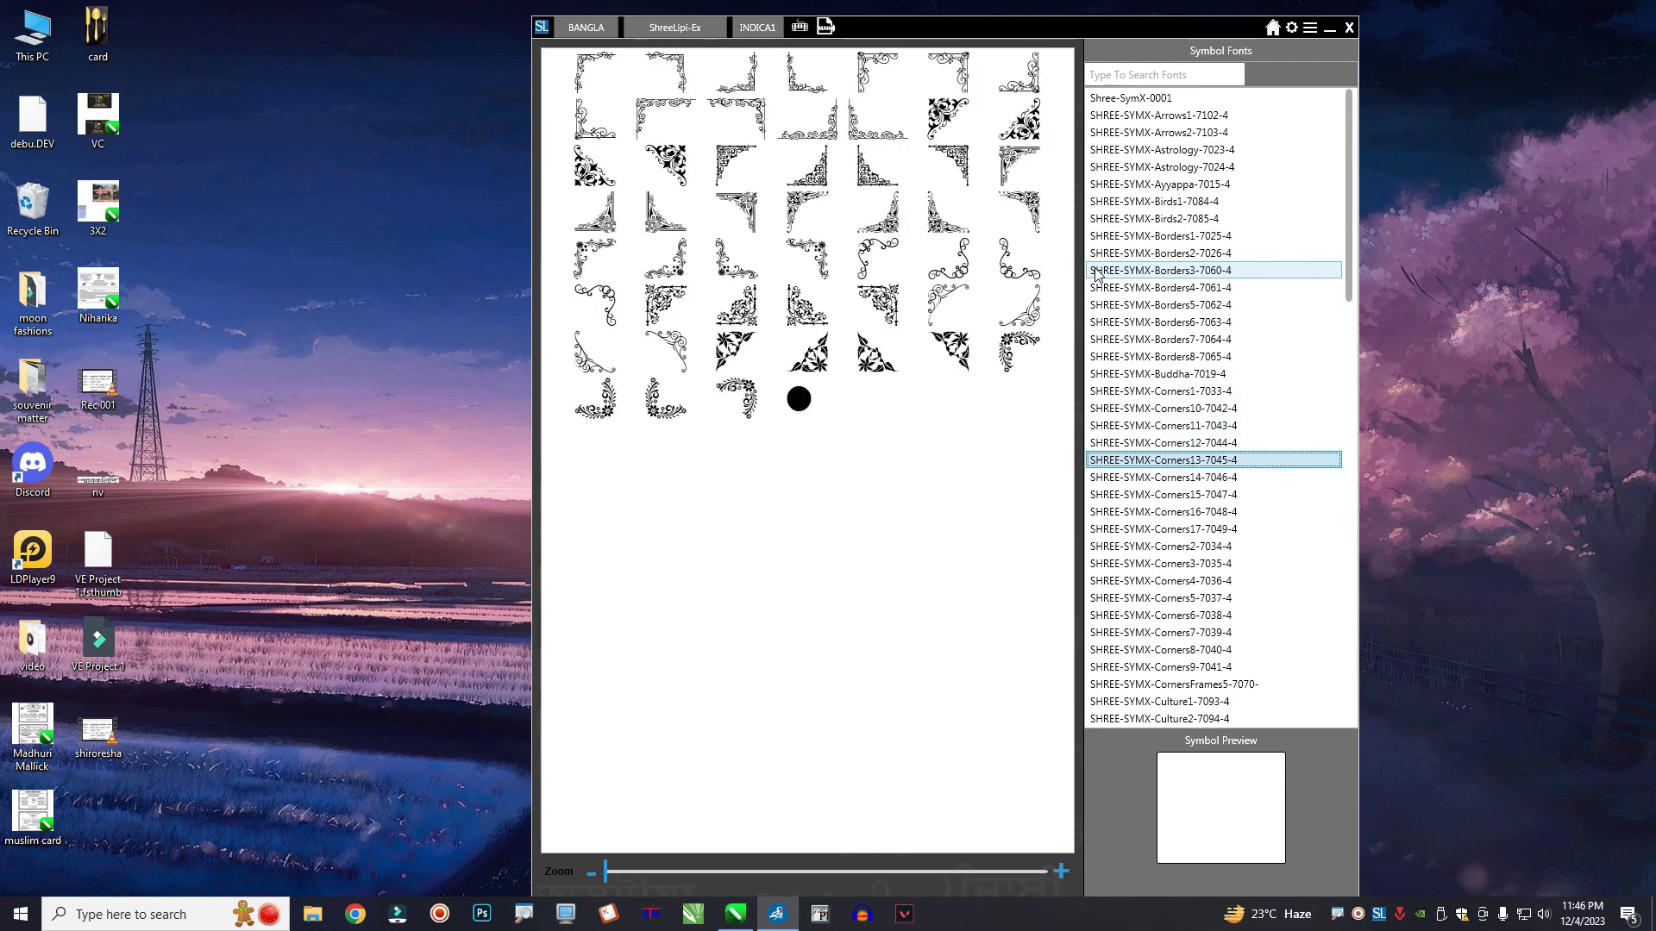
pyautogui.press('Down')
pyautogui.press('Down')
pyautogui.press('Down')
pyautogui.press('Down')
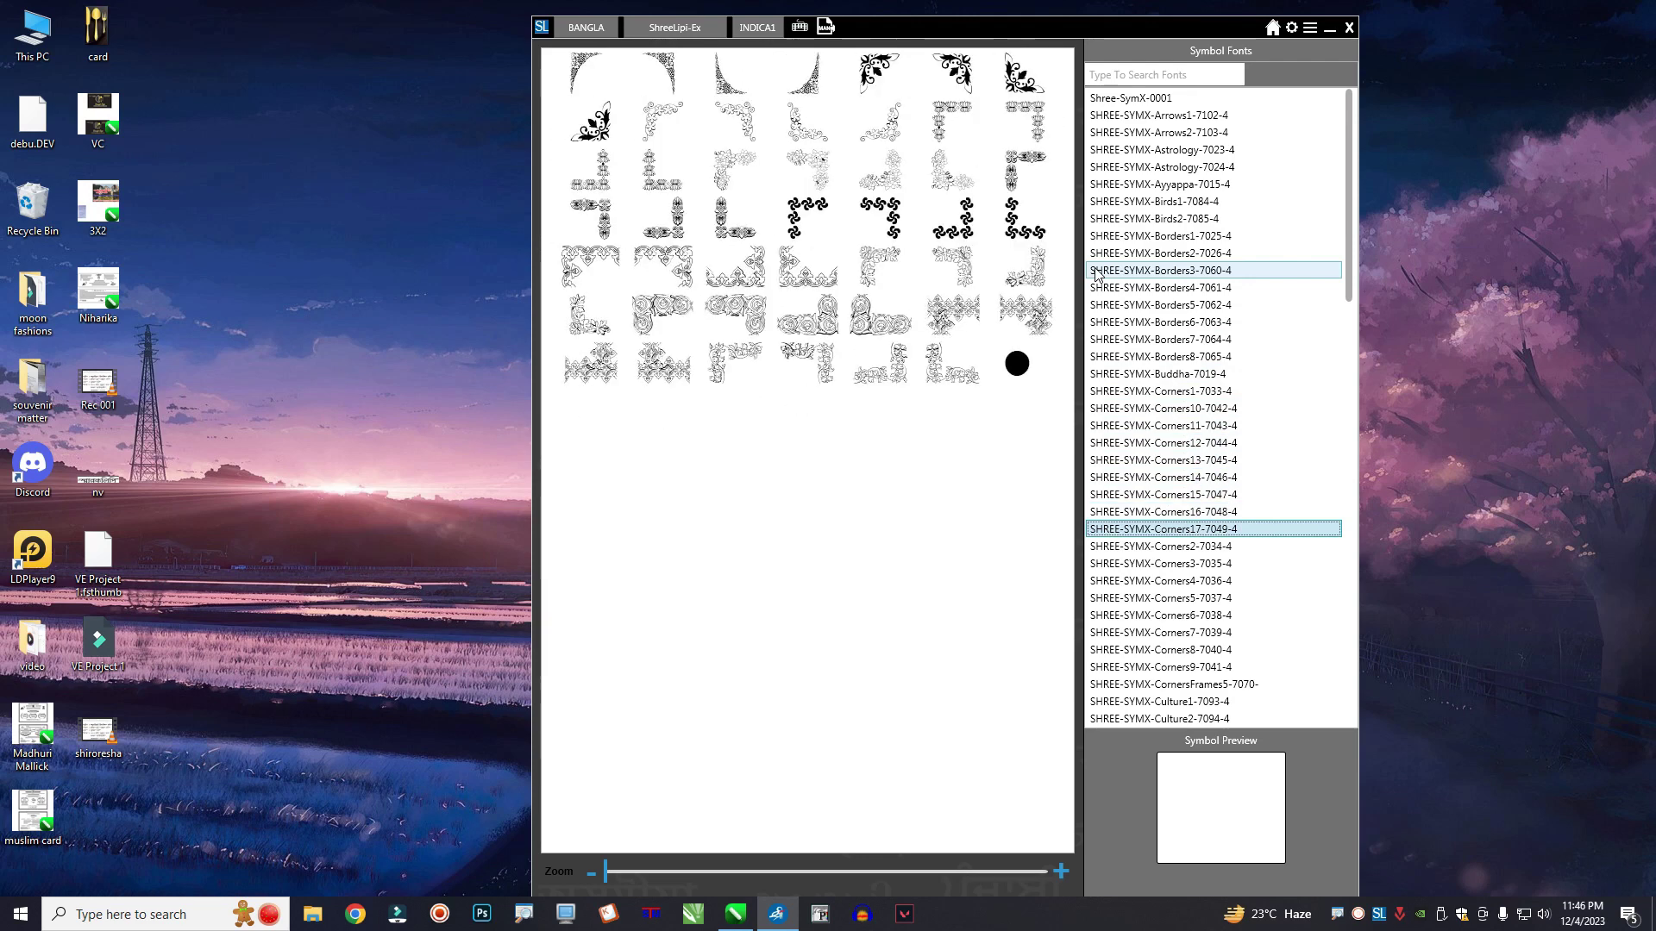
pyautogui.press('Down')
pyautogui.press('Down')
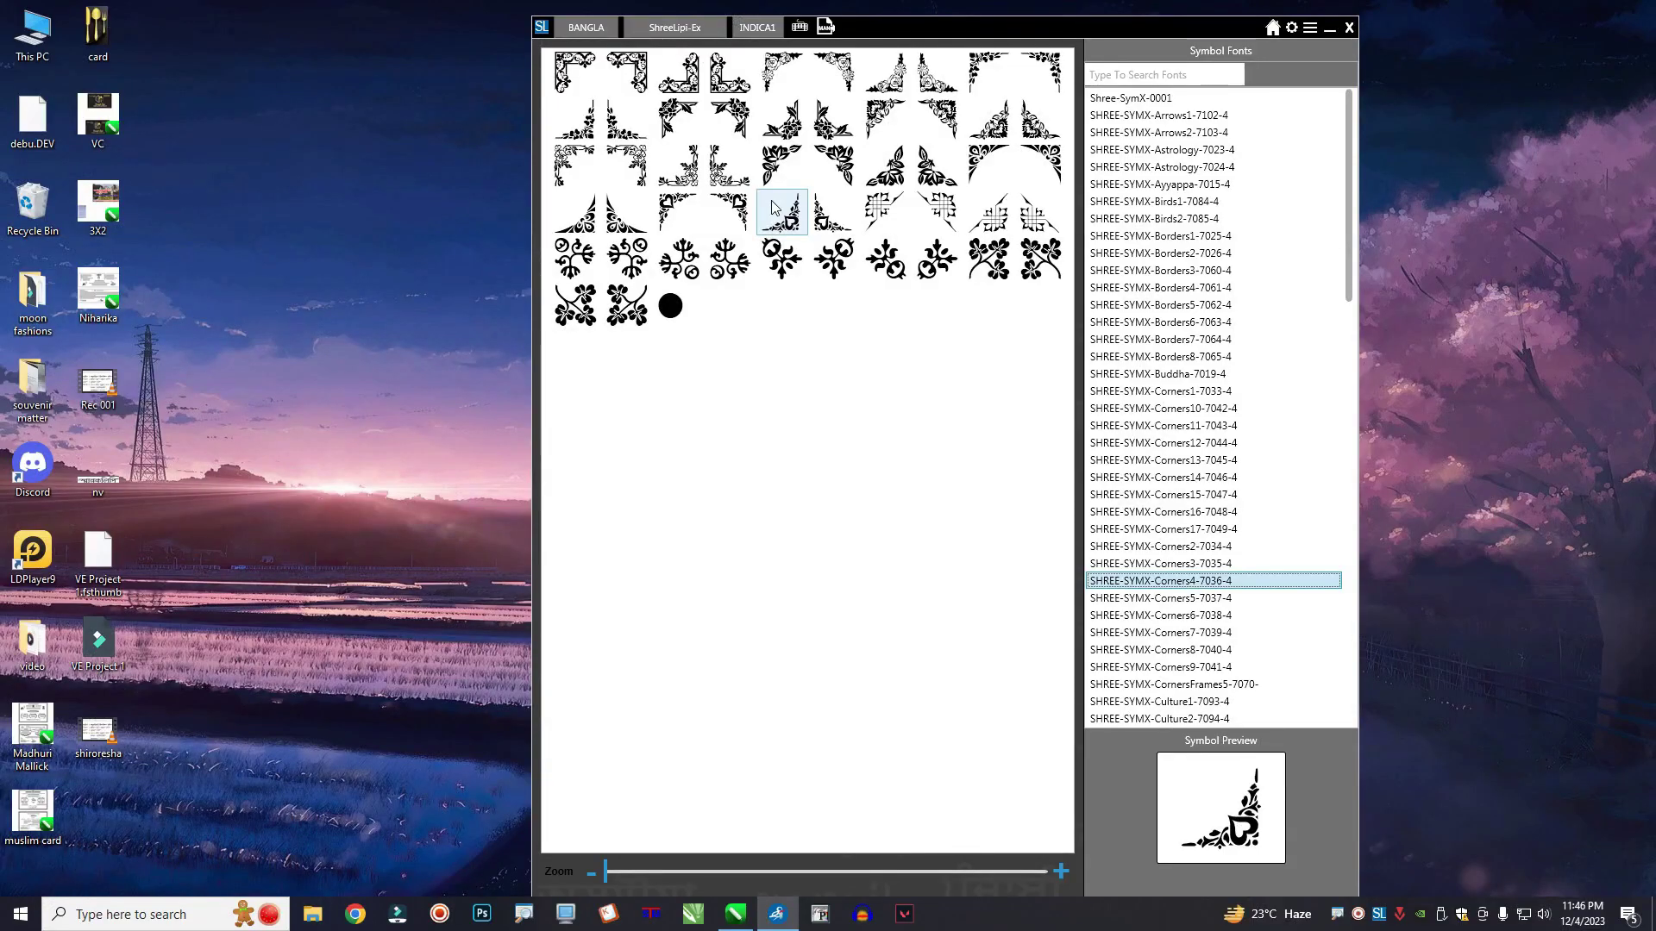
pyautogui.press('Down')
pyautogui.press('Down')
pyautogui.press('Down')
pyautogui.press('Down')
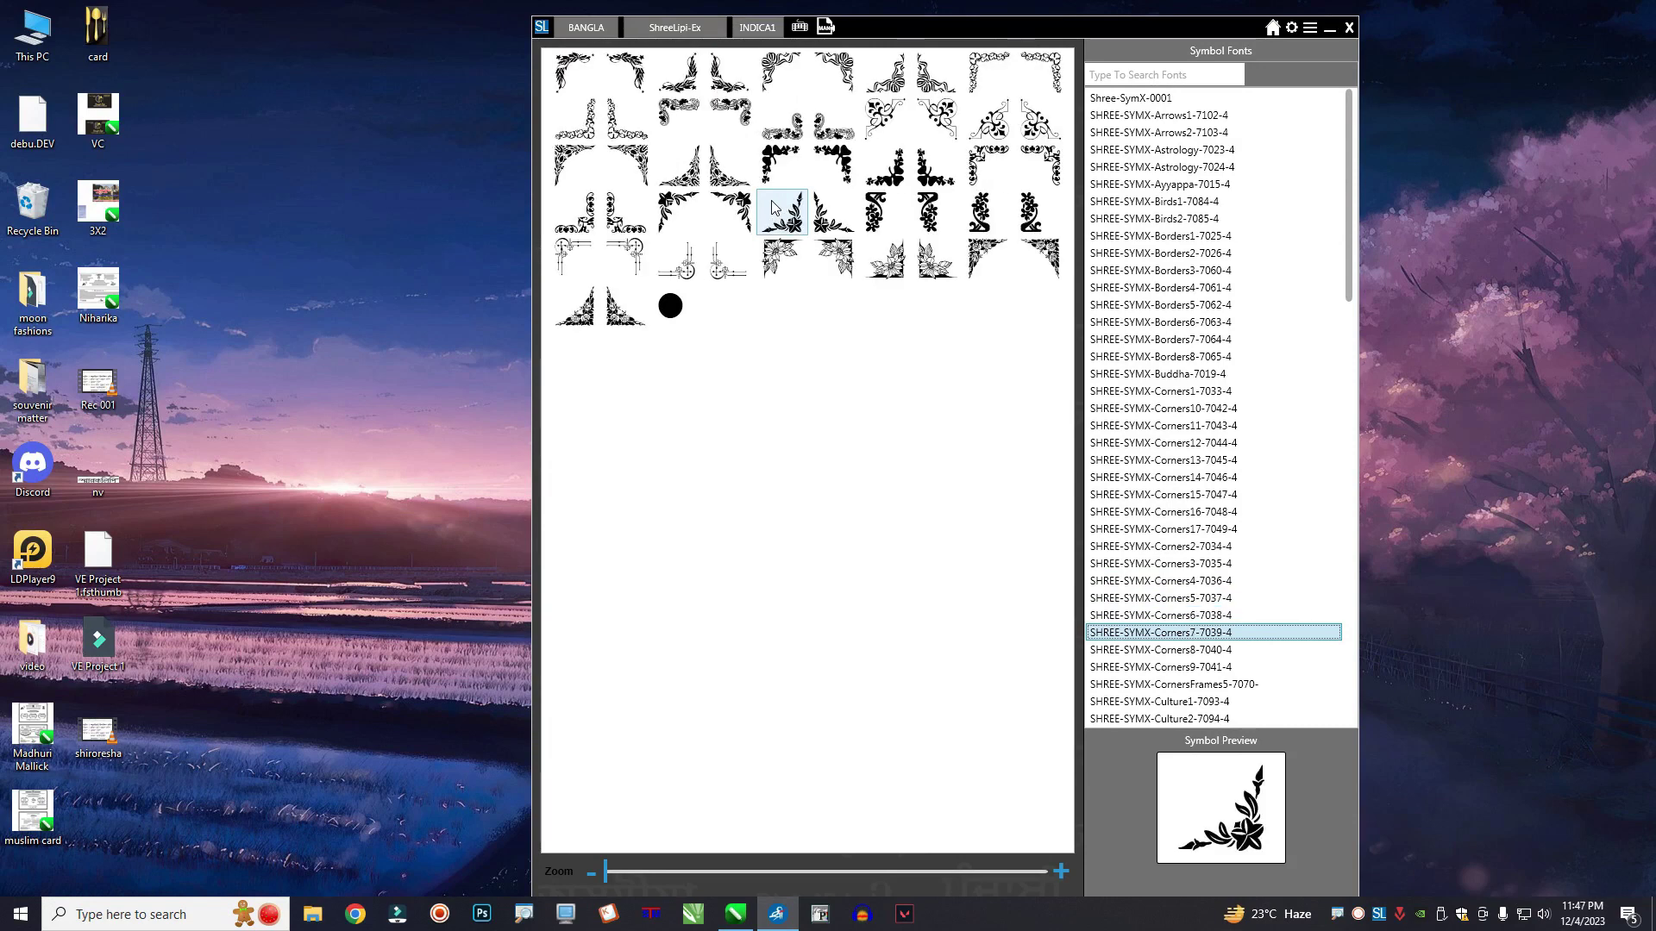
pyautogui.press('Down')
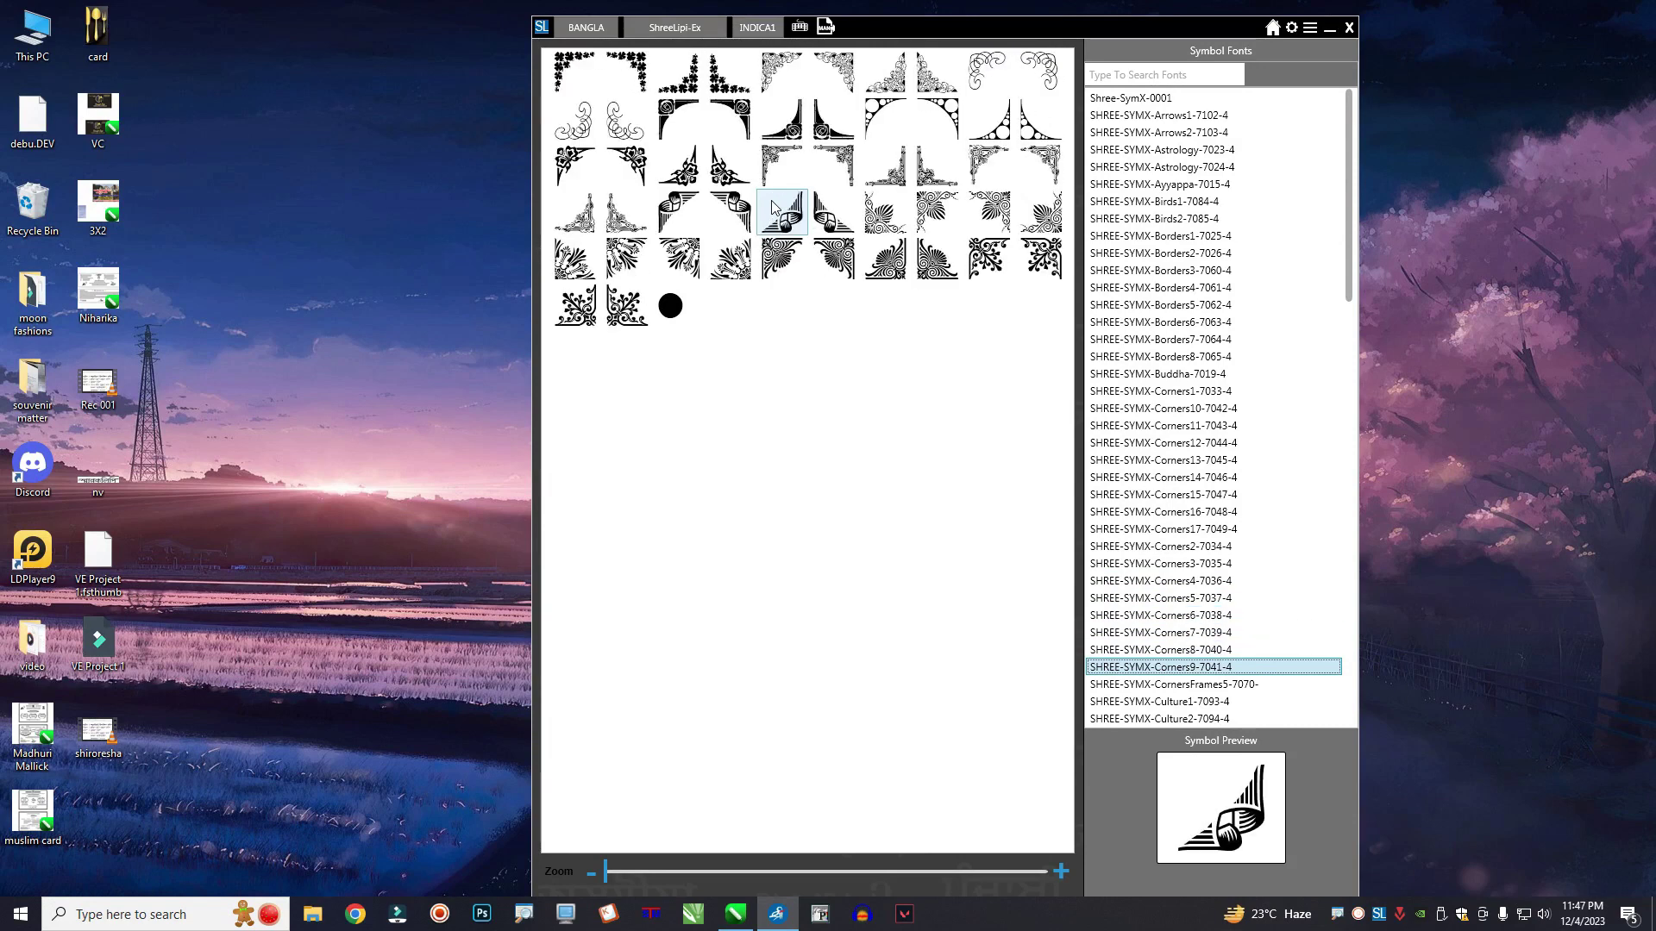
pyautogui.press('Down')
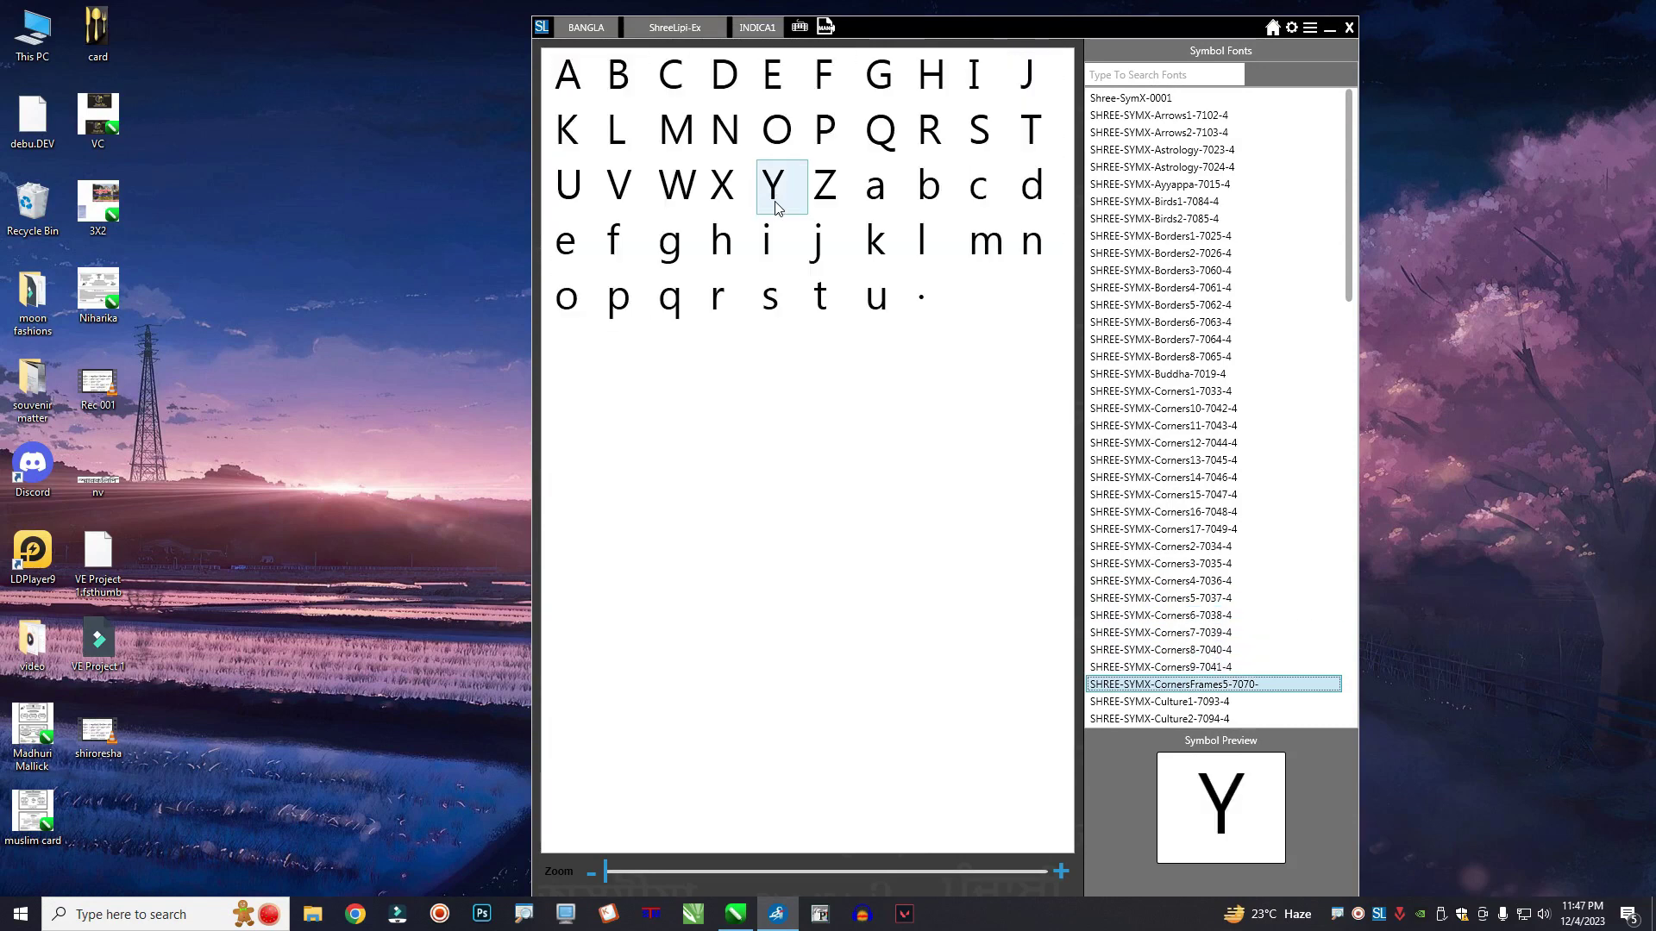
# Copy the swirled footprints symbol from the SHREE-SYMX-Culture2-7094-4 font to the clipboard as a character.
pyautogui.press('Down')
pyautogui.press('Down')
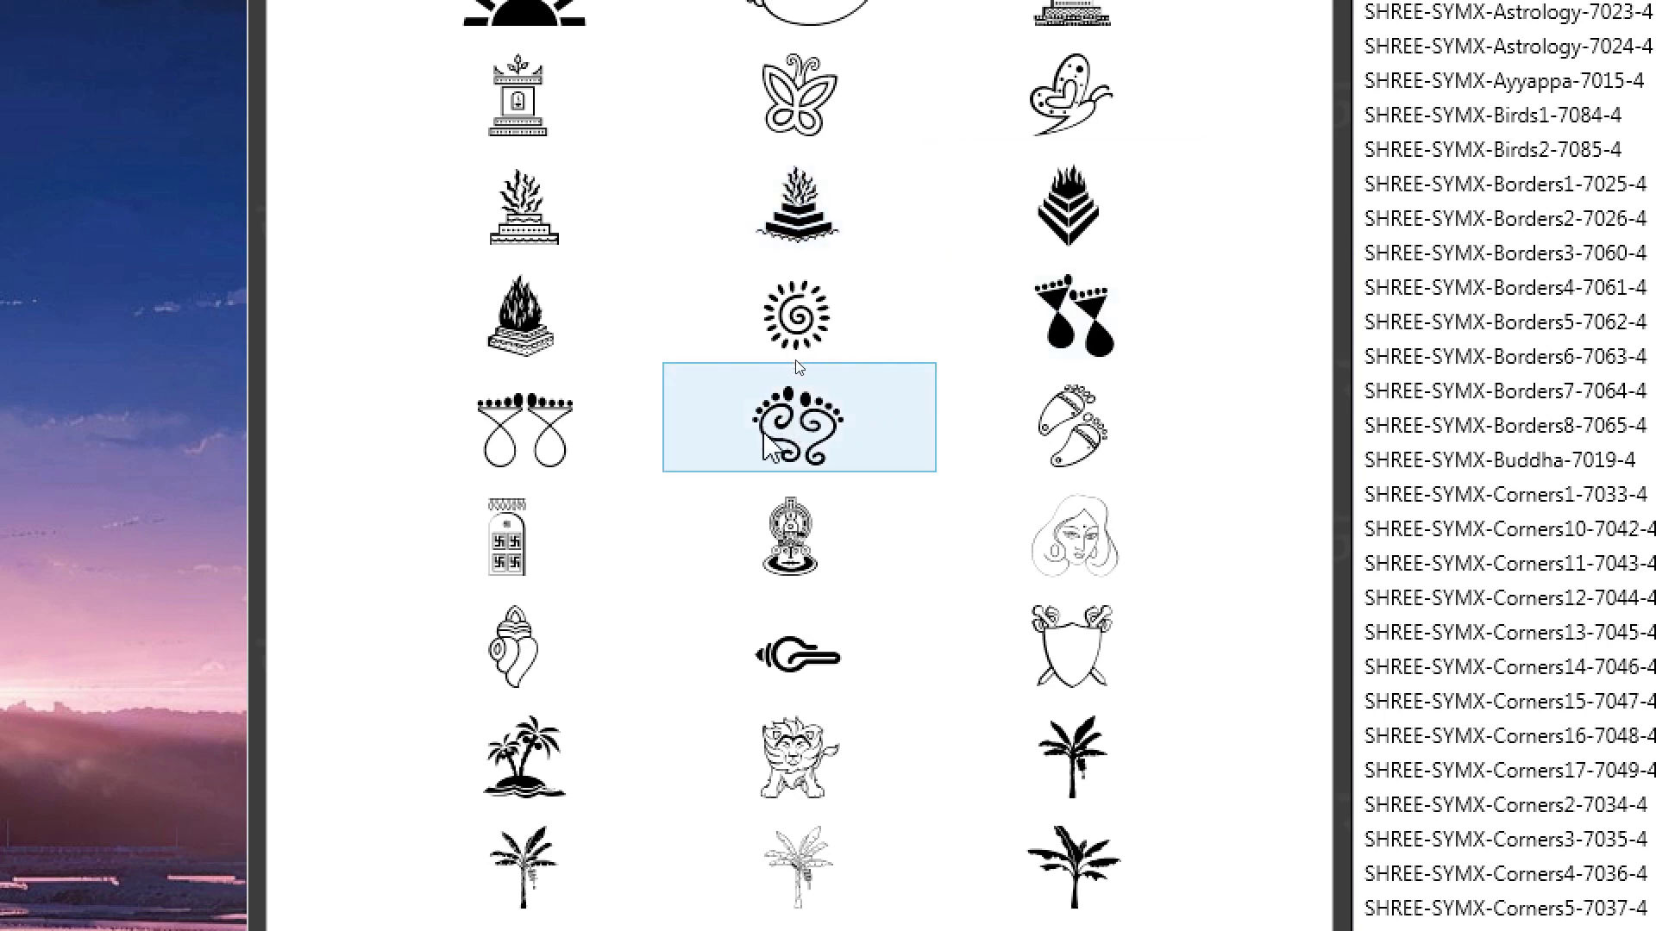
pyautogui.rightClick(786, 410)
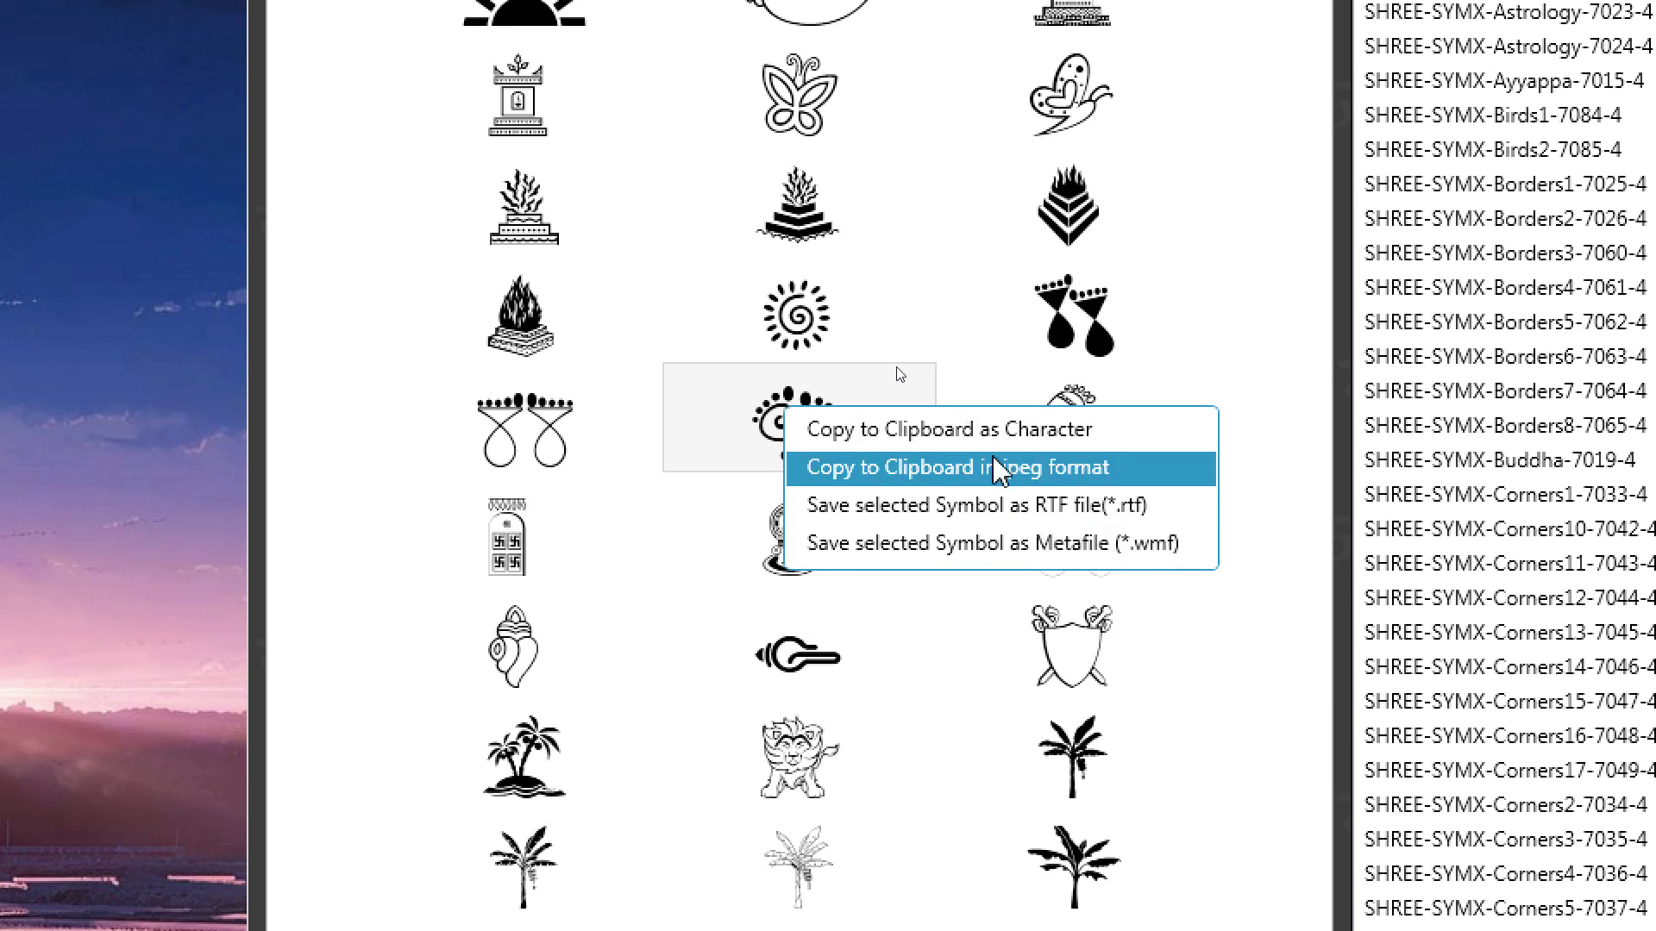
pyautogui.click(939, 440)
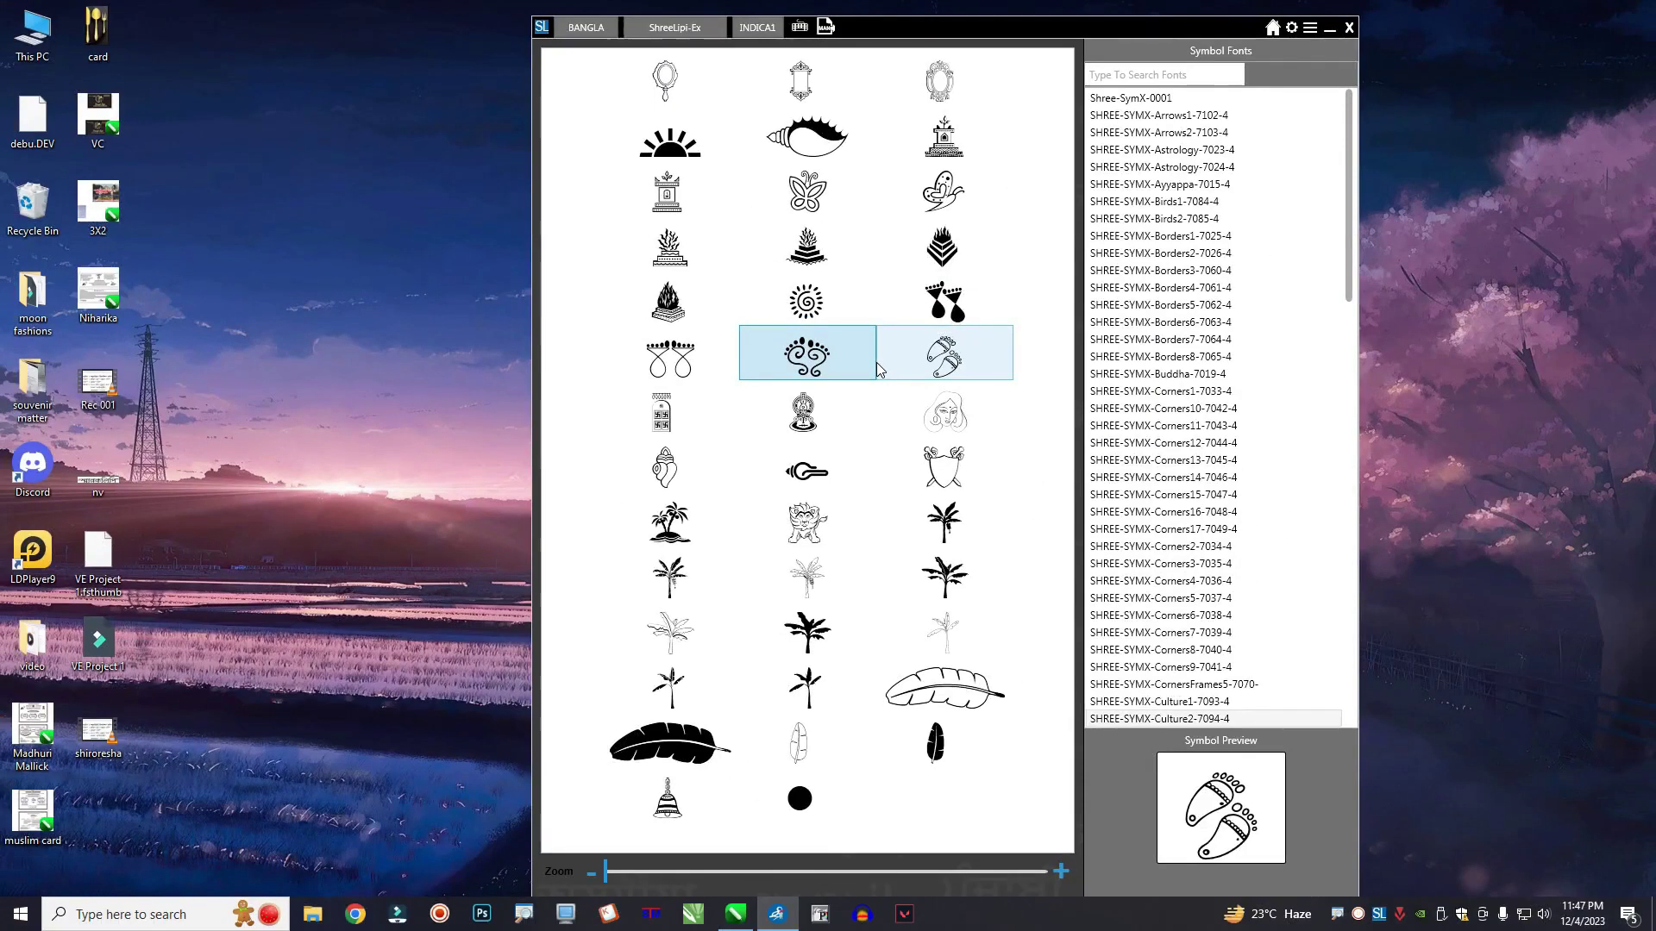
# Switch to CorelDRAW, paste the copied footprints symbol, and separate it from the penguin by moving the penguin up and the symbol down.
pyautogui.hotkey('alt', 'Tab')
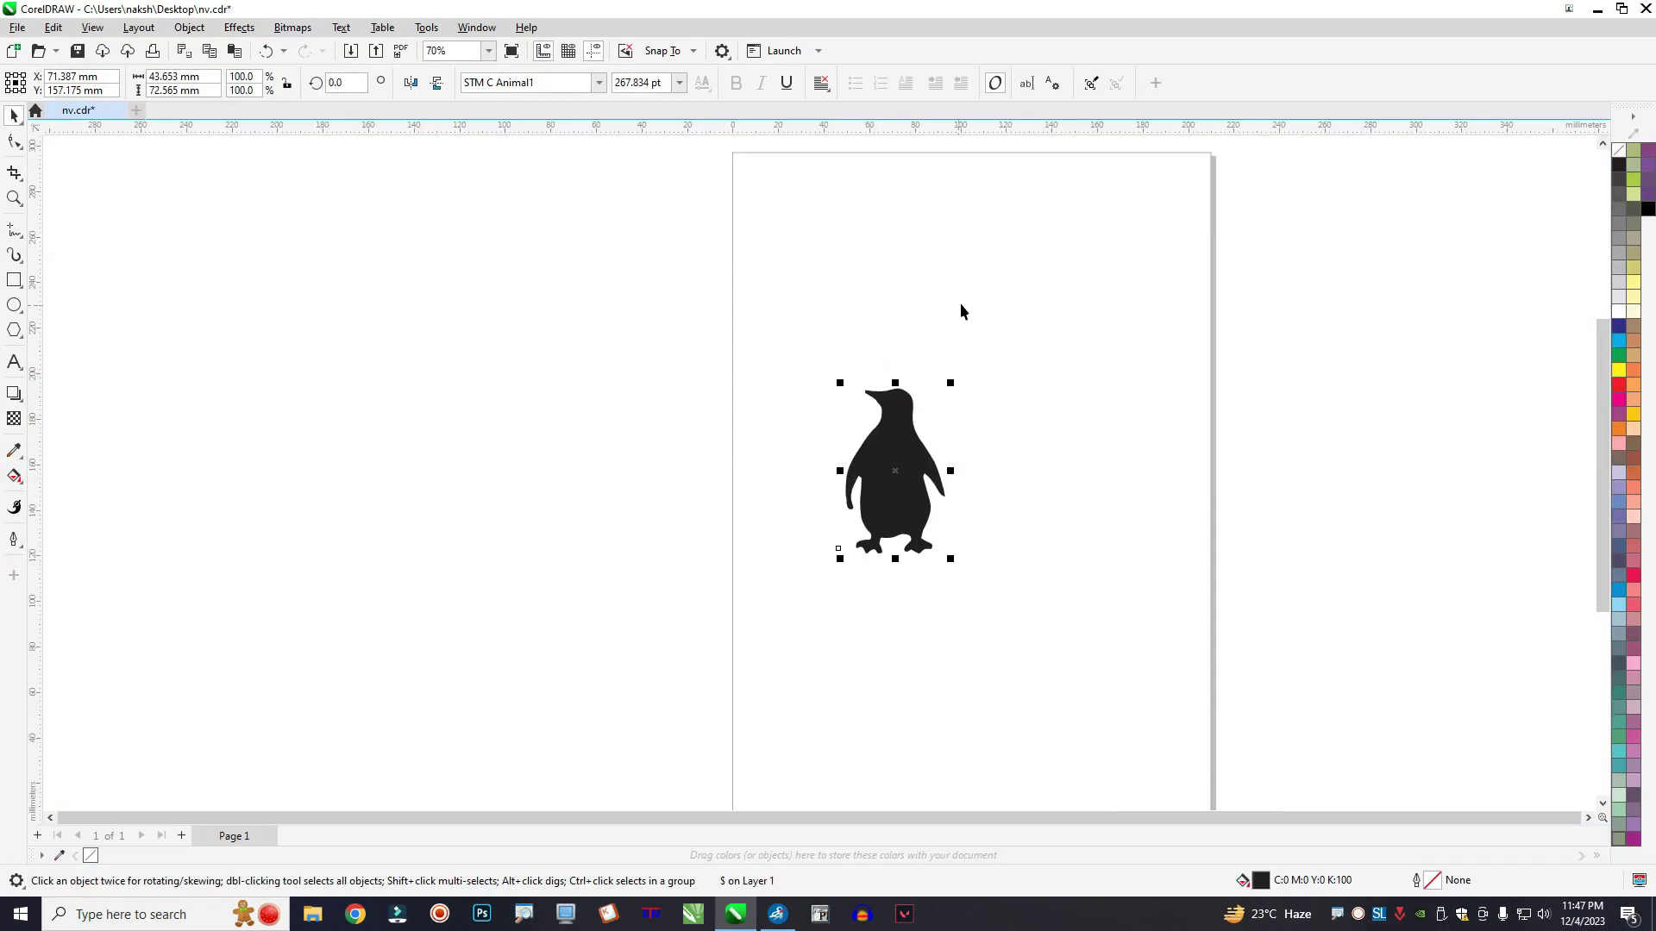
pyautogui.rightClick(1044, 350)
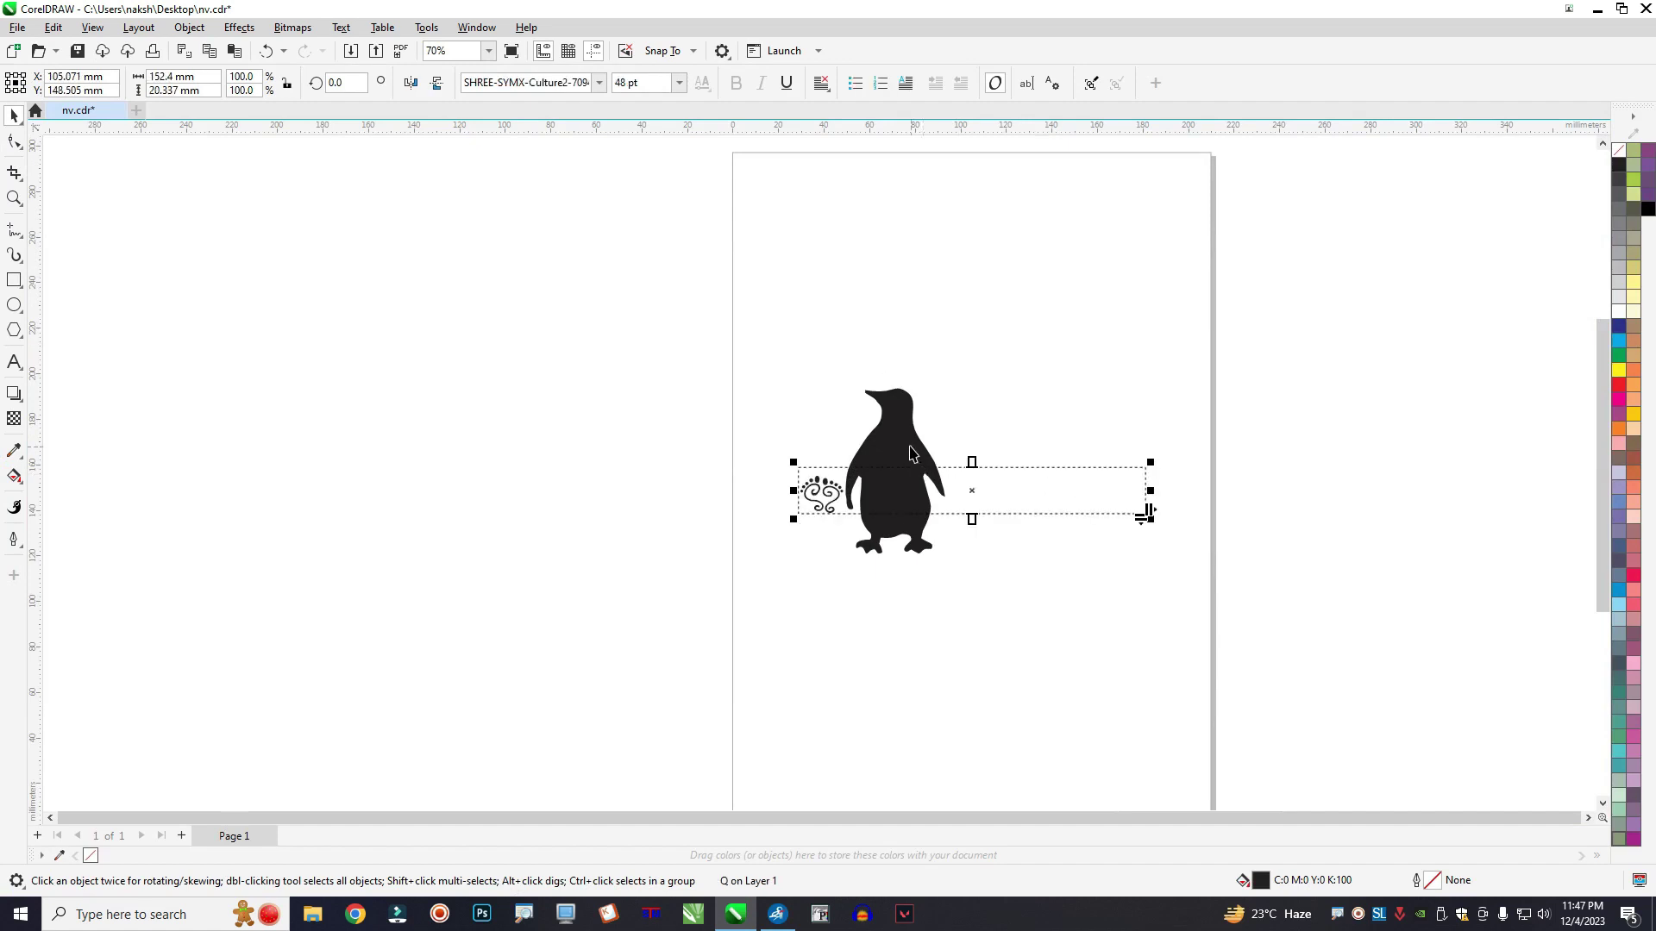
pyautogui.moveTo(932, 551); pyautogui.dragTo(897, 368)
pyautogui.moveTo(836, 501); pyautogui.dragTo(824, 541)
# Convert the footprints symbol to curves and enlarge it proportionally to about 46 by 41 mm.
pyautogui.scroll(3, 823, 541)
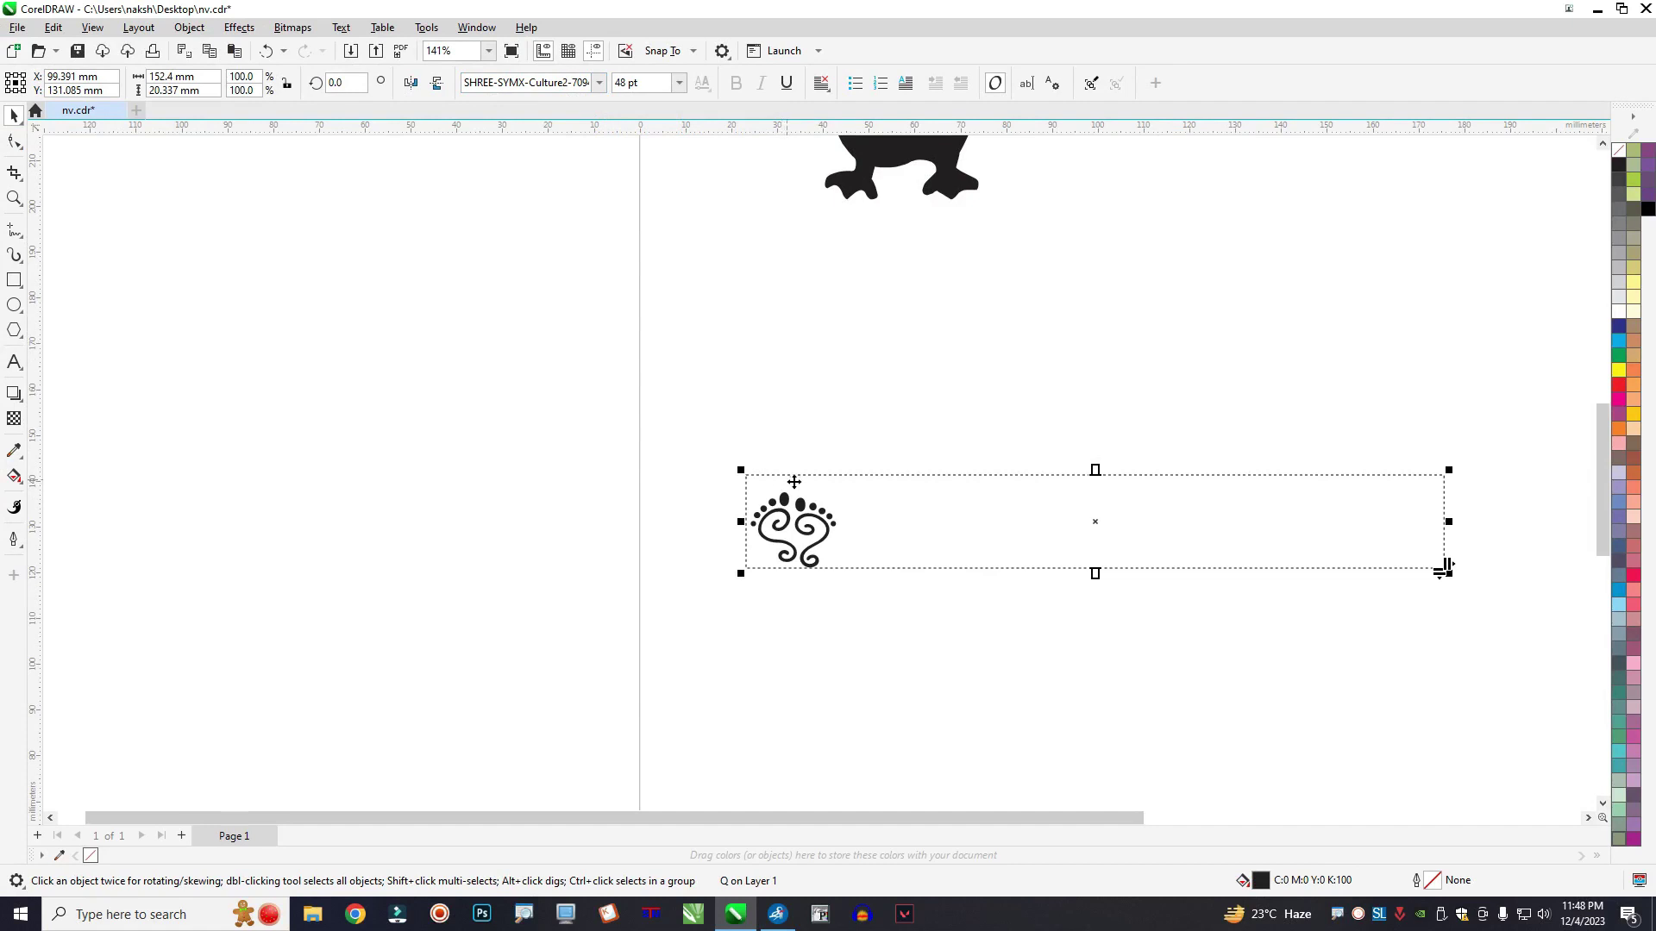
pyautogui.hotkey('ctrl', 'q')
pyautogui.scroll(3, 829, 539)
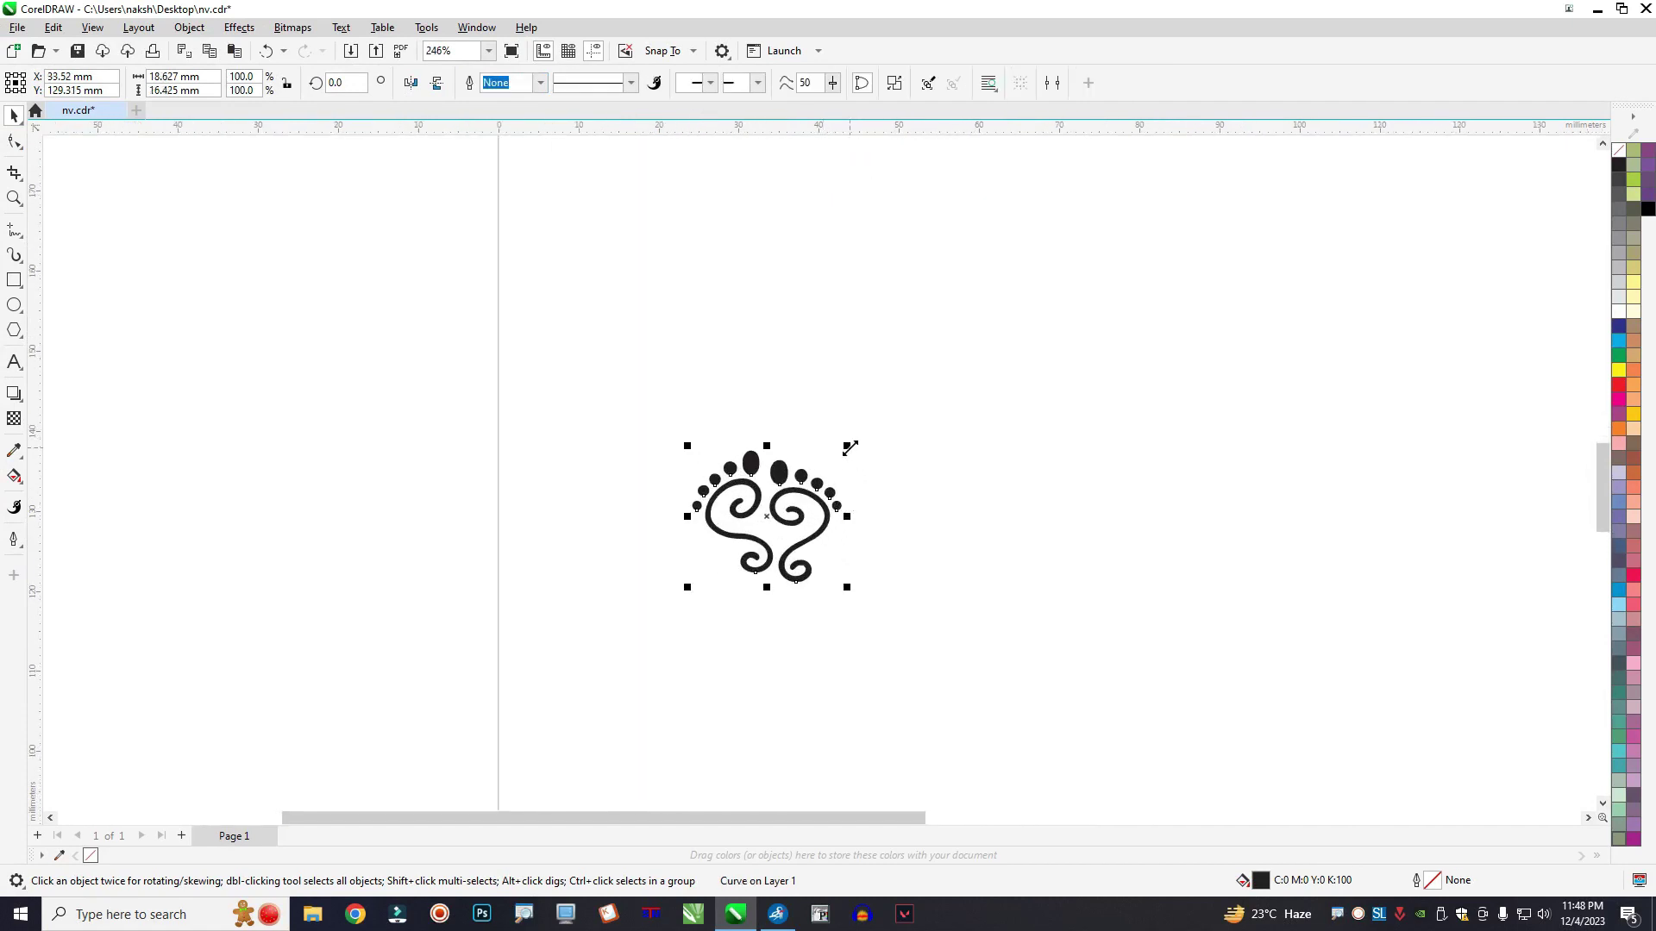
pyautogui.moveTo(851, 448); pyautogui.dragTo(960, 346)
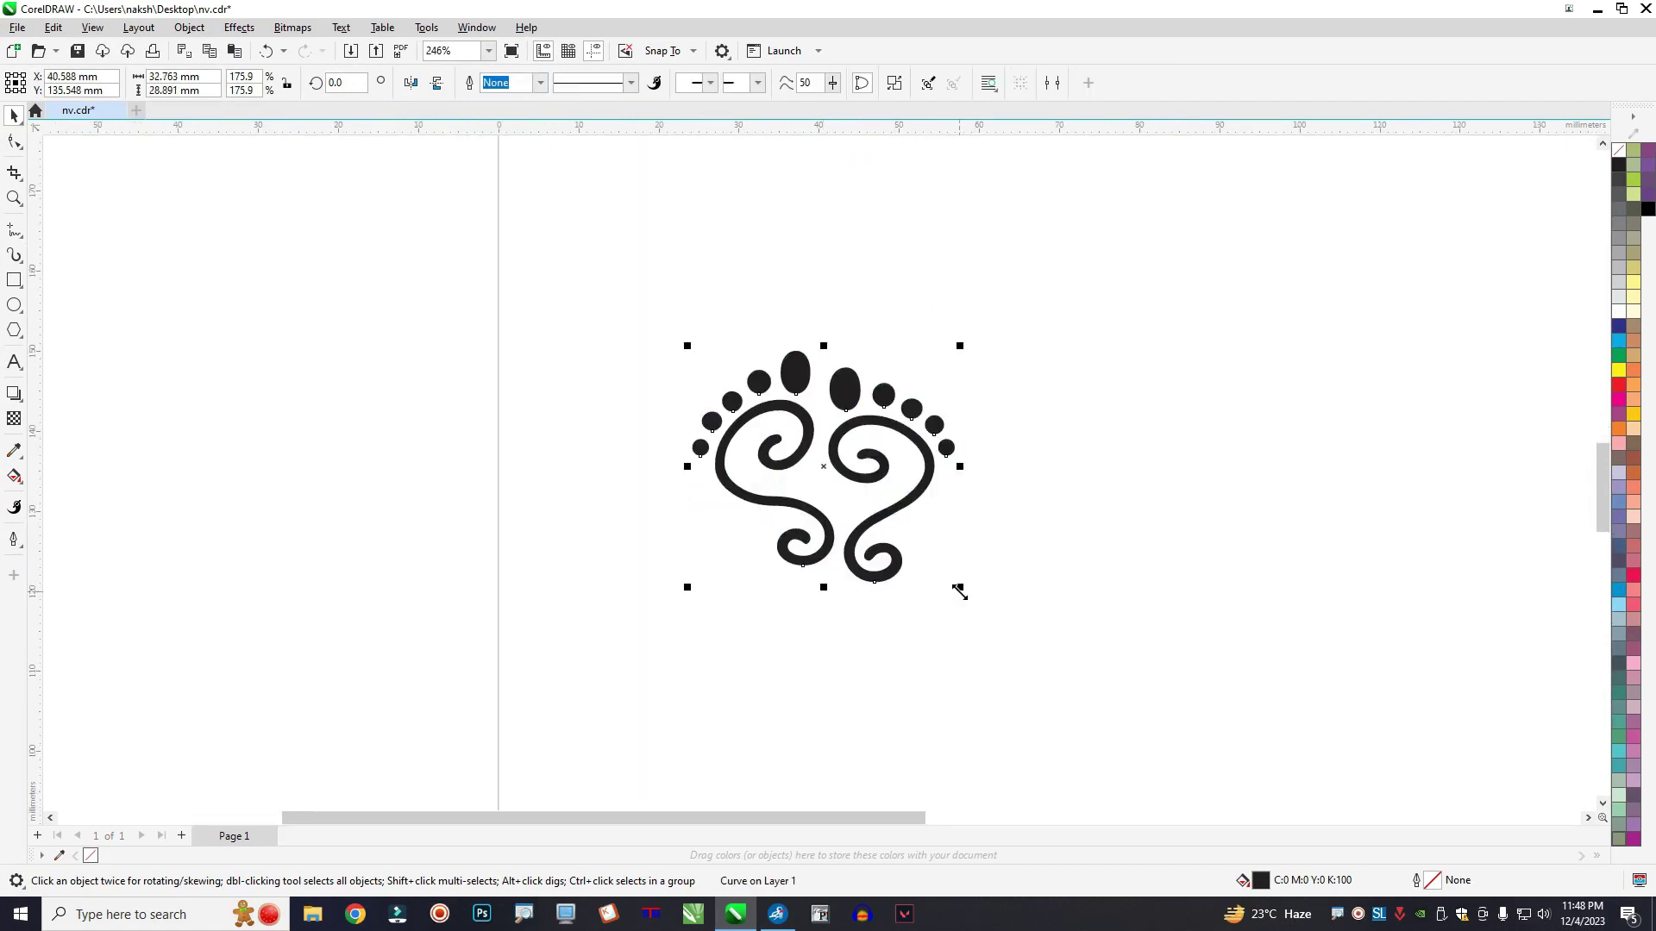
pyautogui.moveTo(960, 591); pyautogui.dragTo(1067, 682)
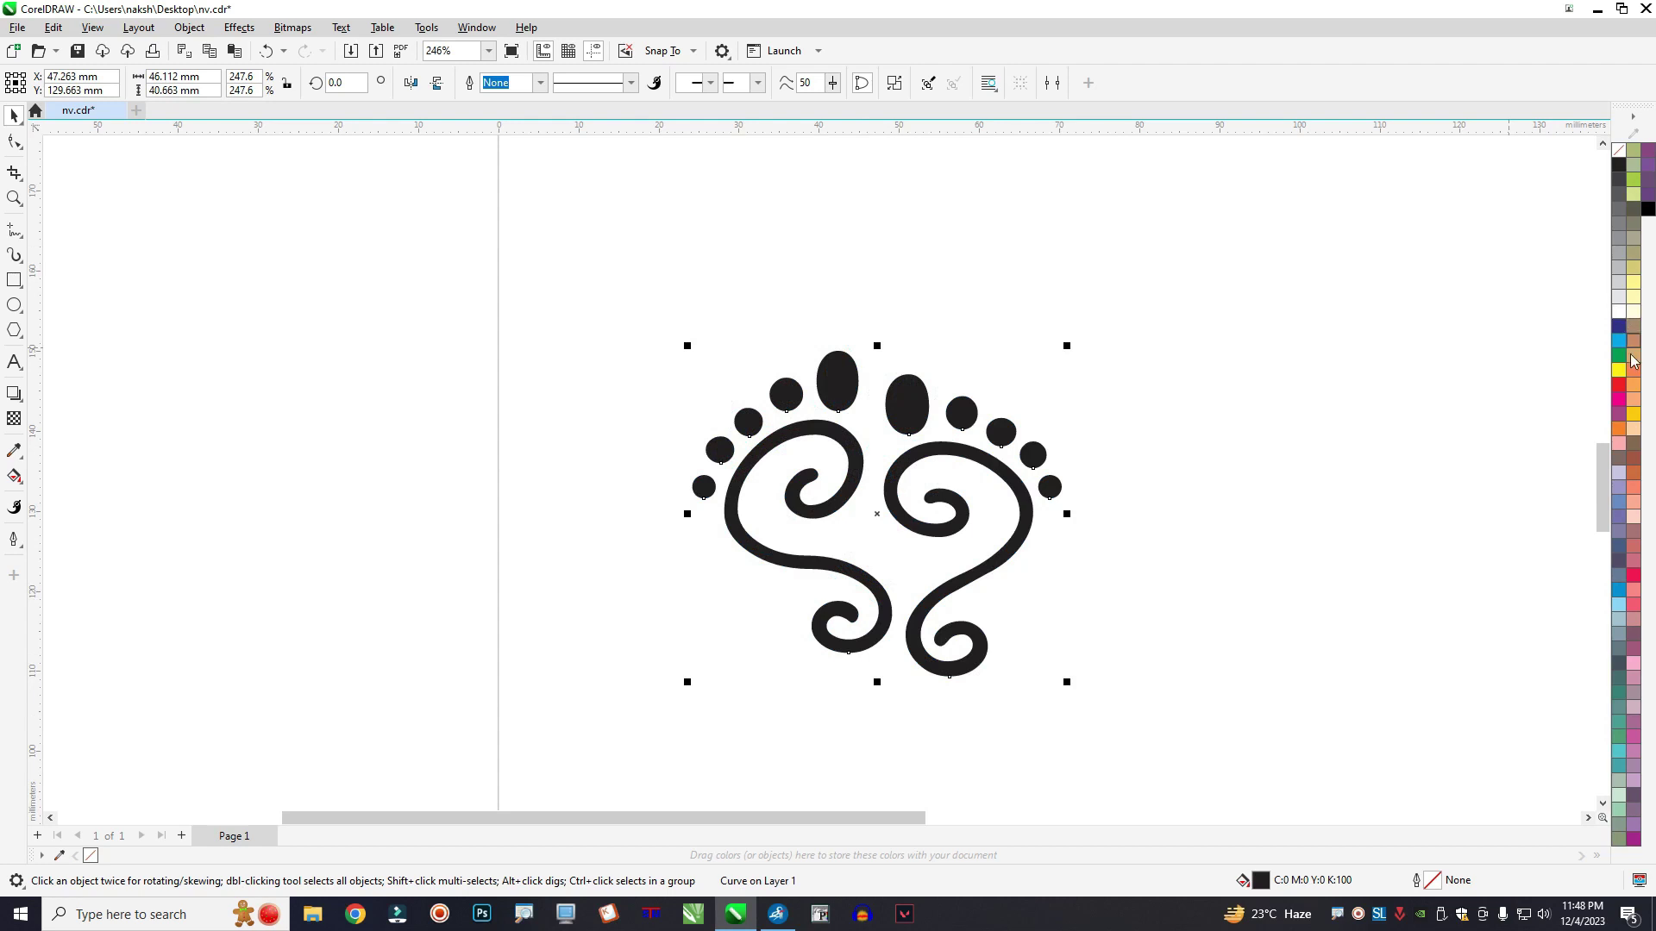
# Fill the footprints curve with purple, C:20 M:80 Y:0 K:20.
pyautogui.click(1633, 379)
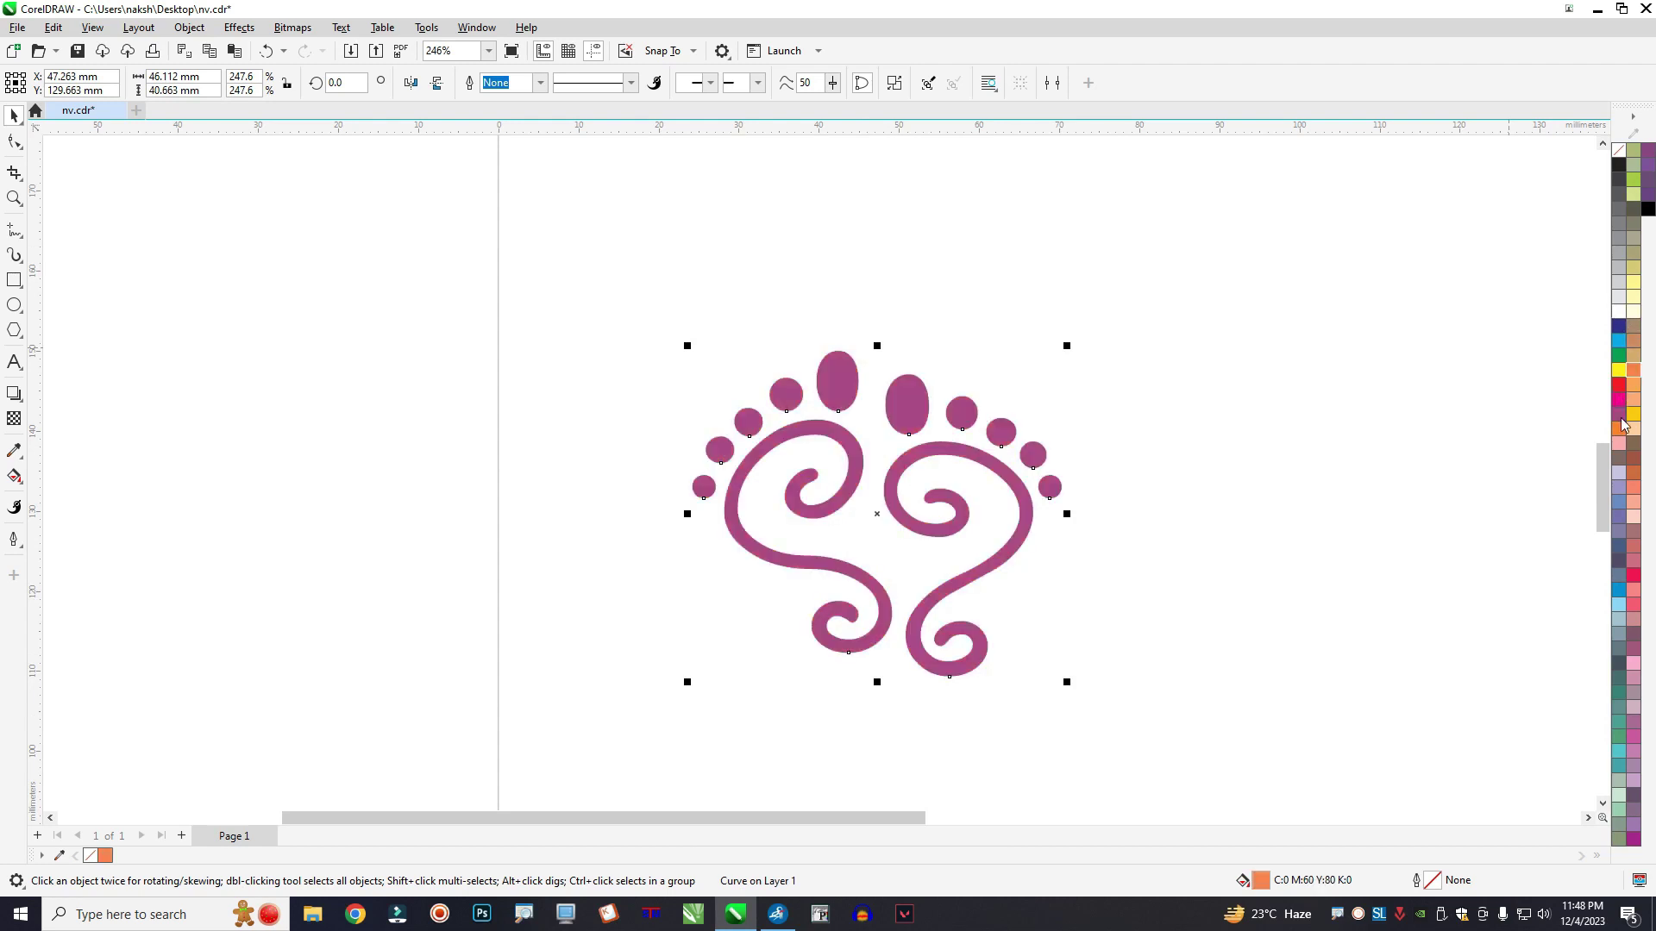
pyautogui.click(1620, 421)
# Switch to the Shree-Lipi symbol window and examine the corner symbol fonts from SHREE-SYMX-Corners12-7044-4 through SHREE-SYMX-Corners8-7040-4.
pyautogui.hotkey('alt', 'Tab')
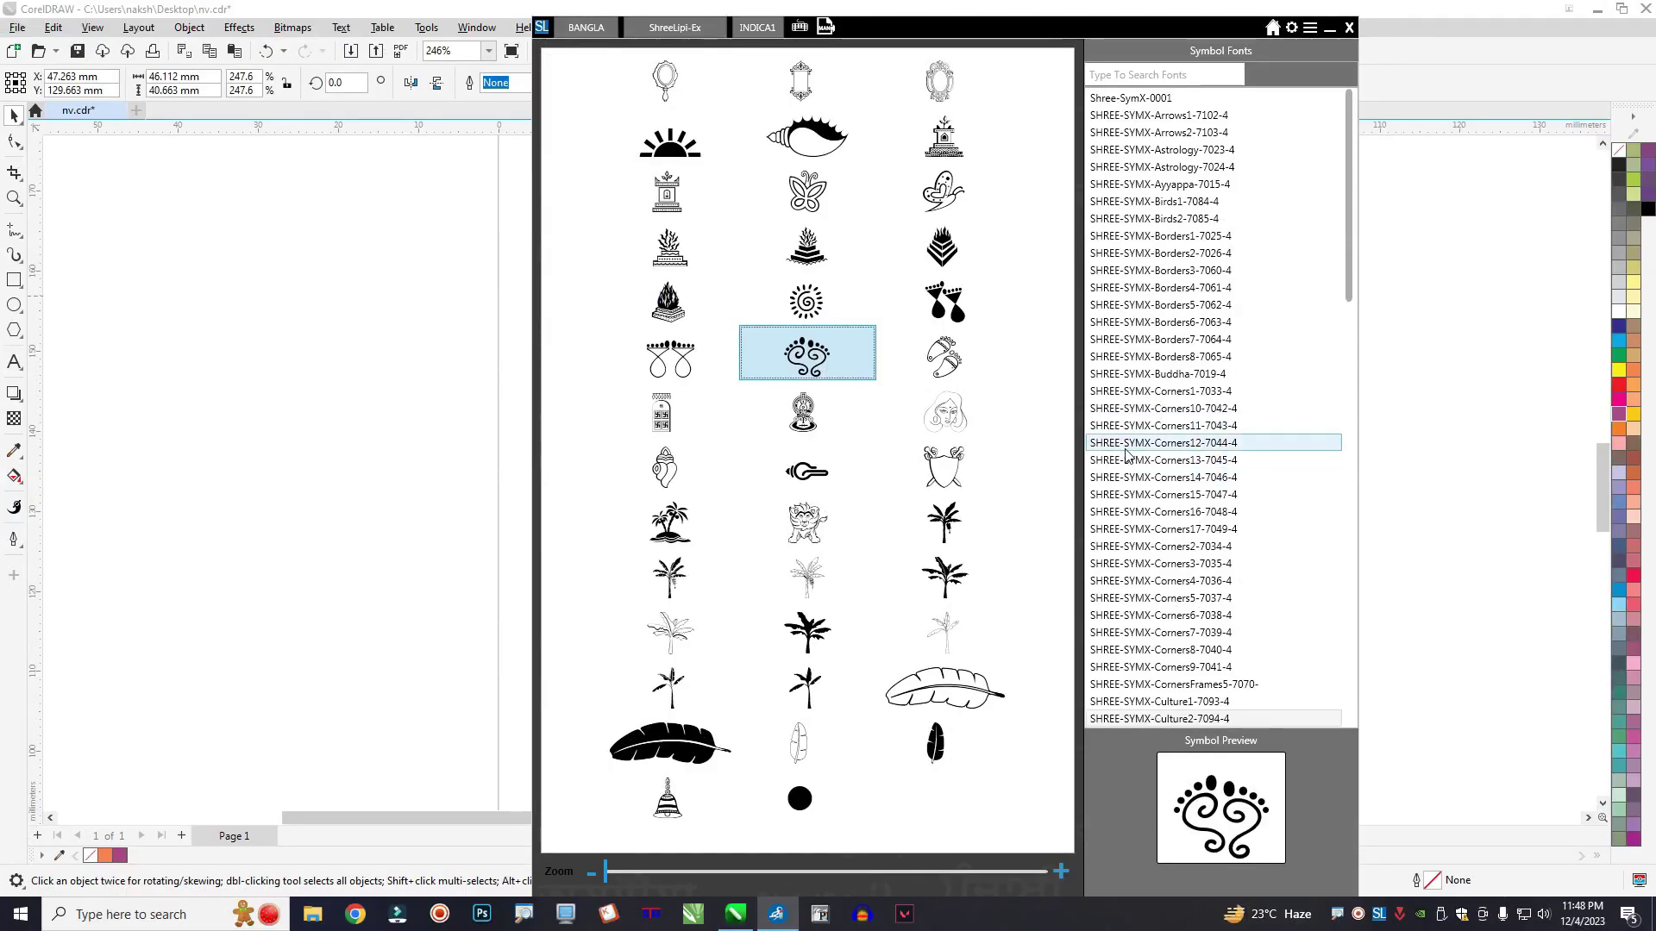
pyautogui.click(1126, 445)
pyautogui.press('Down')
pyautogui.press('Down')
pyautogui.press('Down')
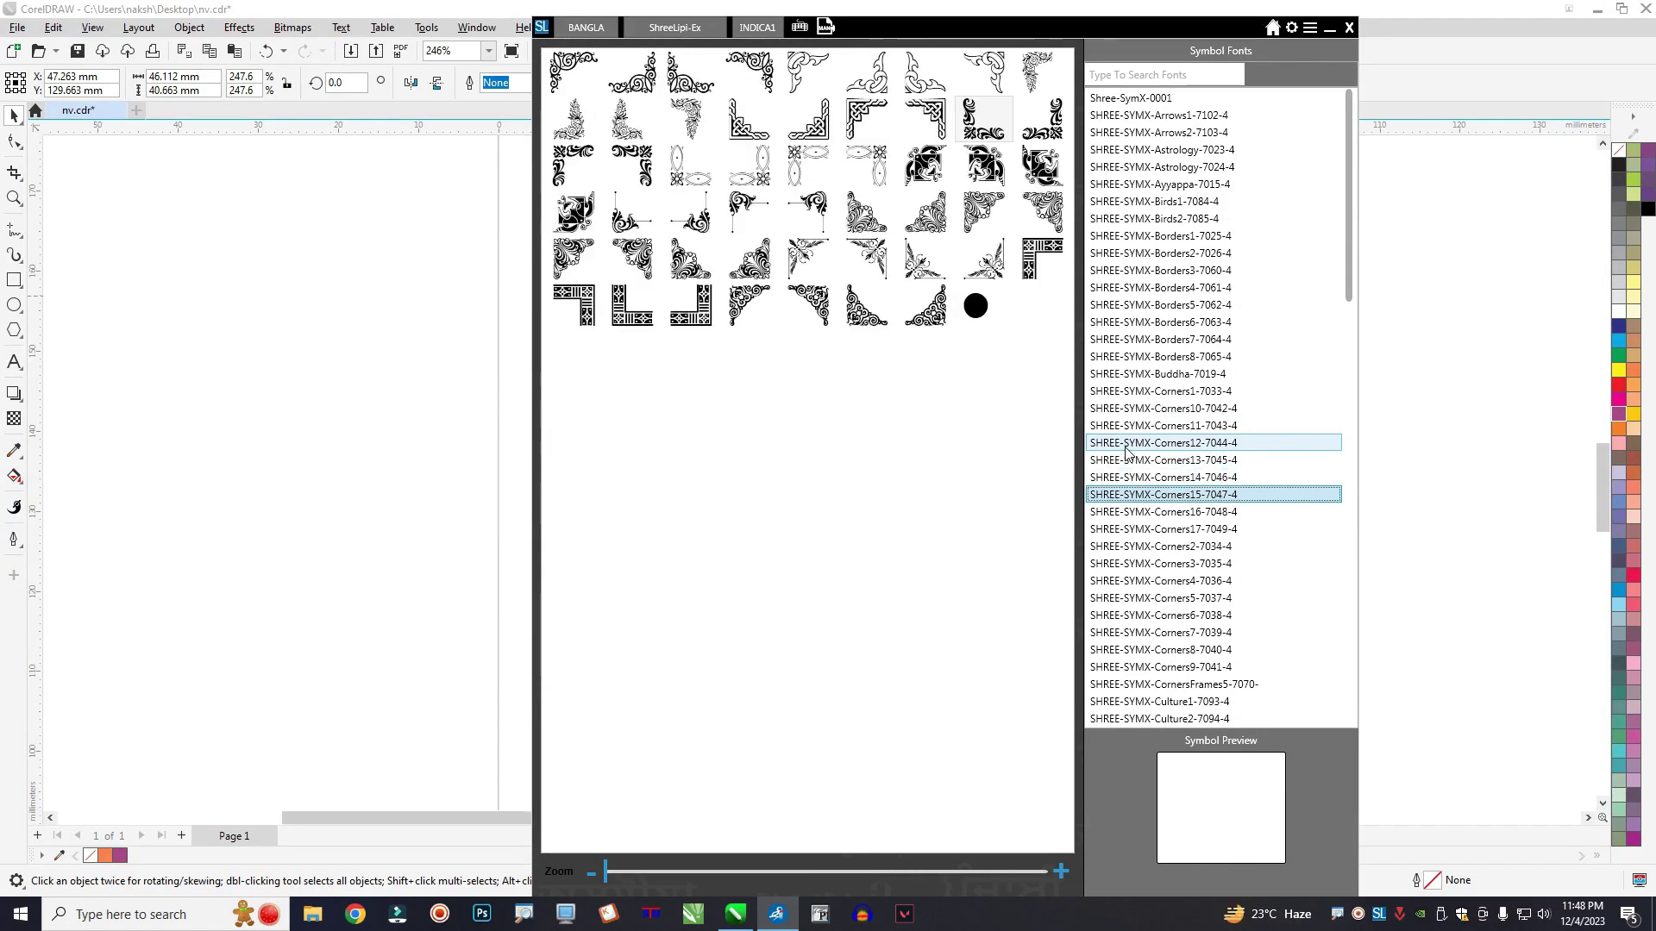
pyautogui.press('Down')
pyautogui.press('Down')
pyautogui.press('Down')
pyautogui.press('Down')
pyautogui.press('Down')
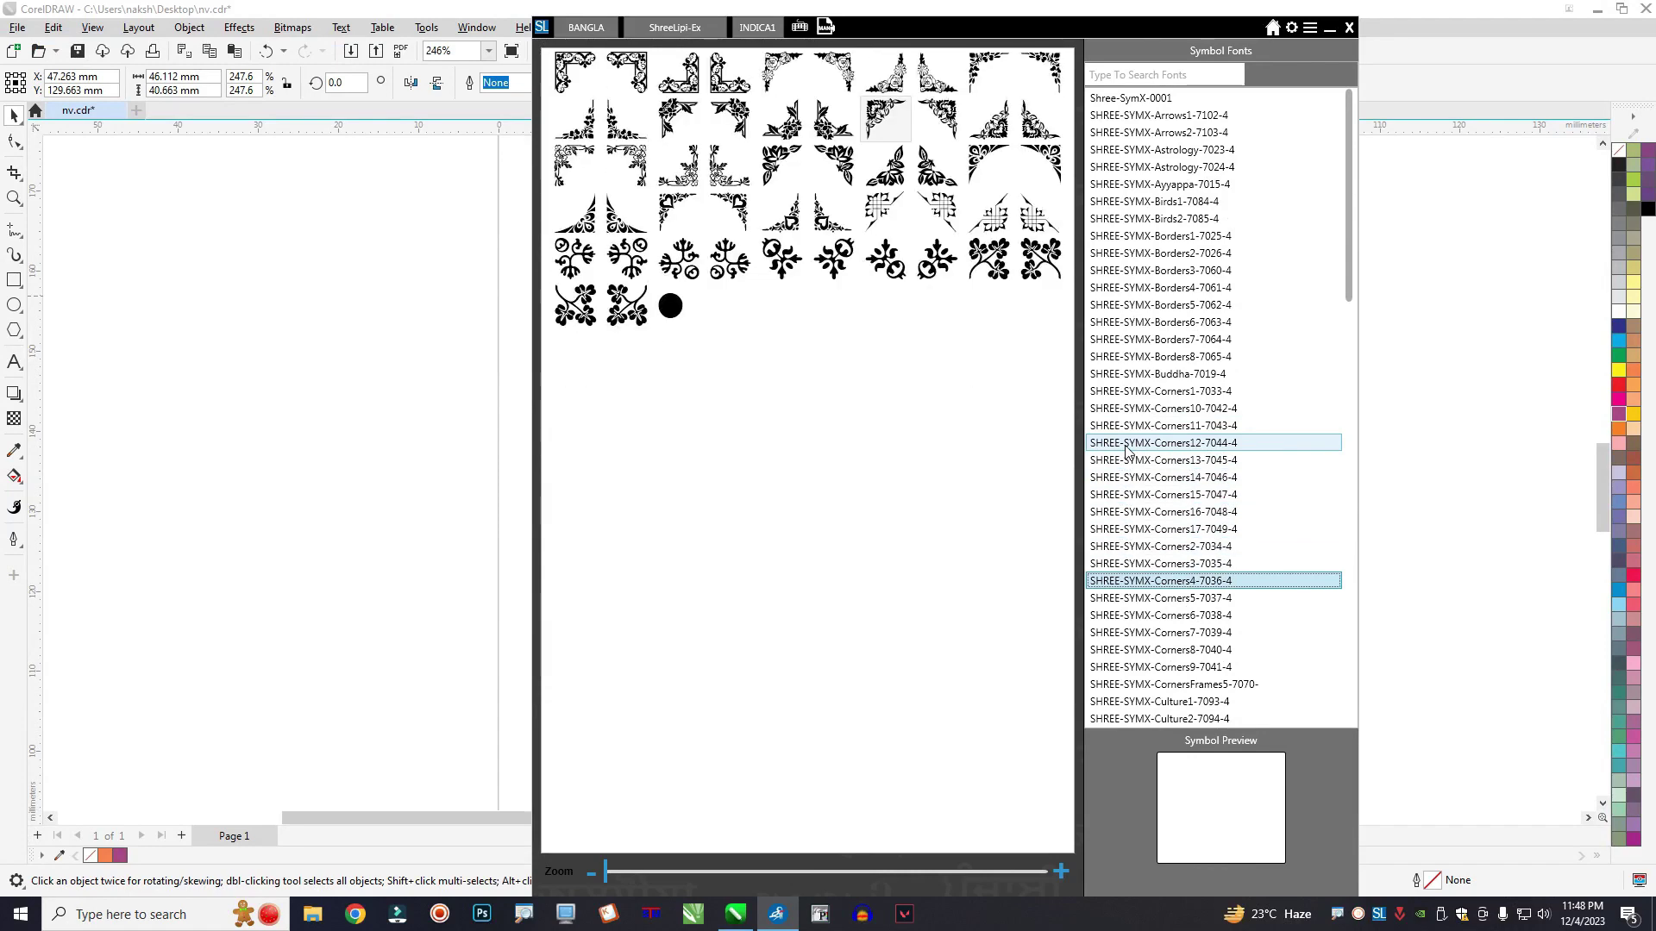
pyautogui.press('Down')
pyautogui.press('Down')
pyautogui.press('Down')
pyautogui.press('Down')
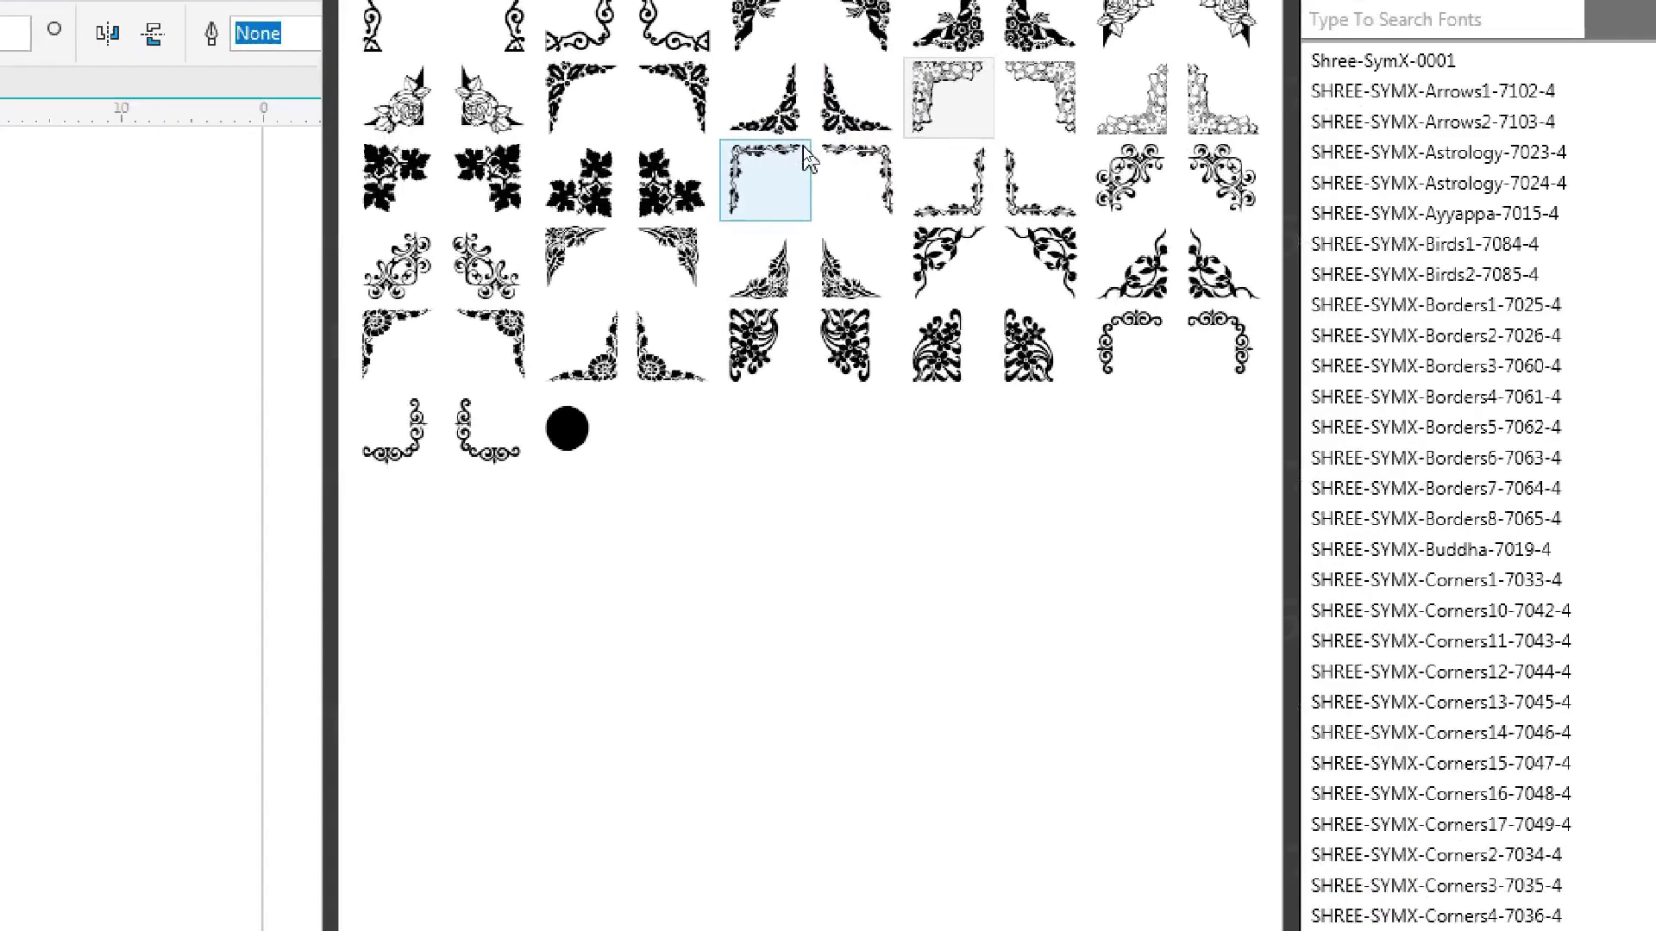
# Copy the top-left ribbon-and-holly corner symbol to the clipboard as a character and paste it onto the CorelDRAW page.
pyautogui.rightClick(759, 164)
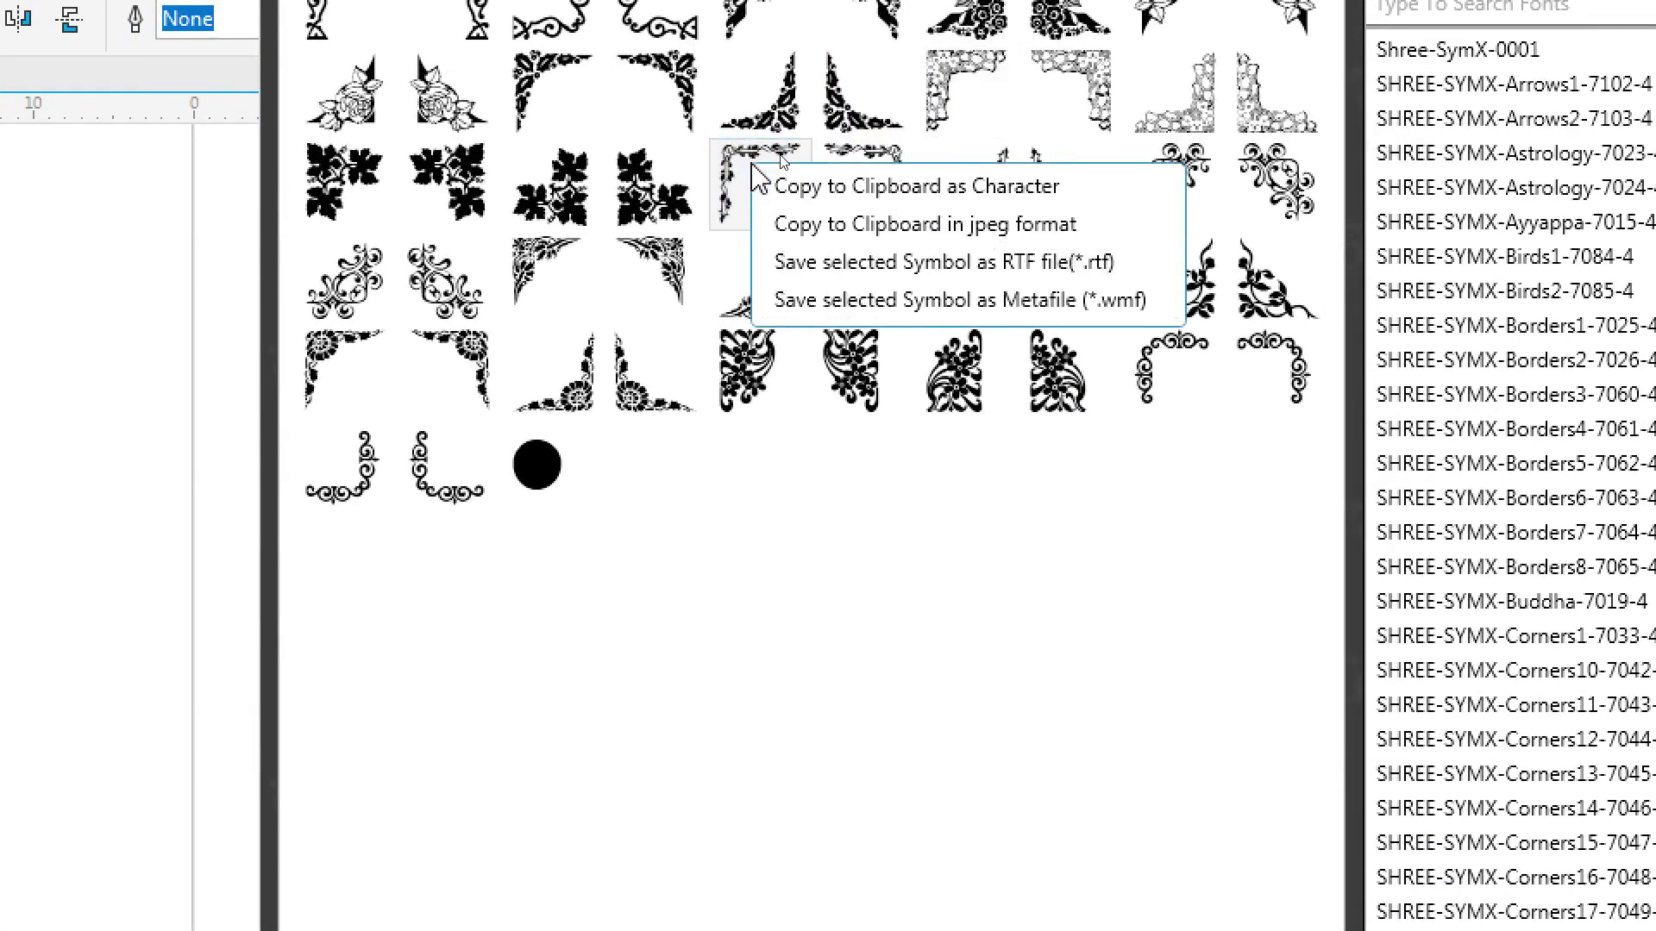
pyautogui.click(804, 186)
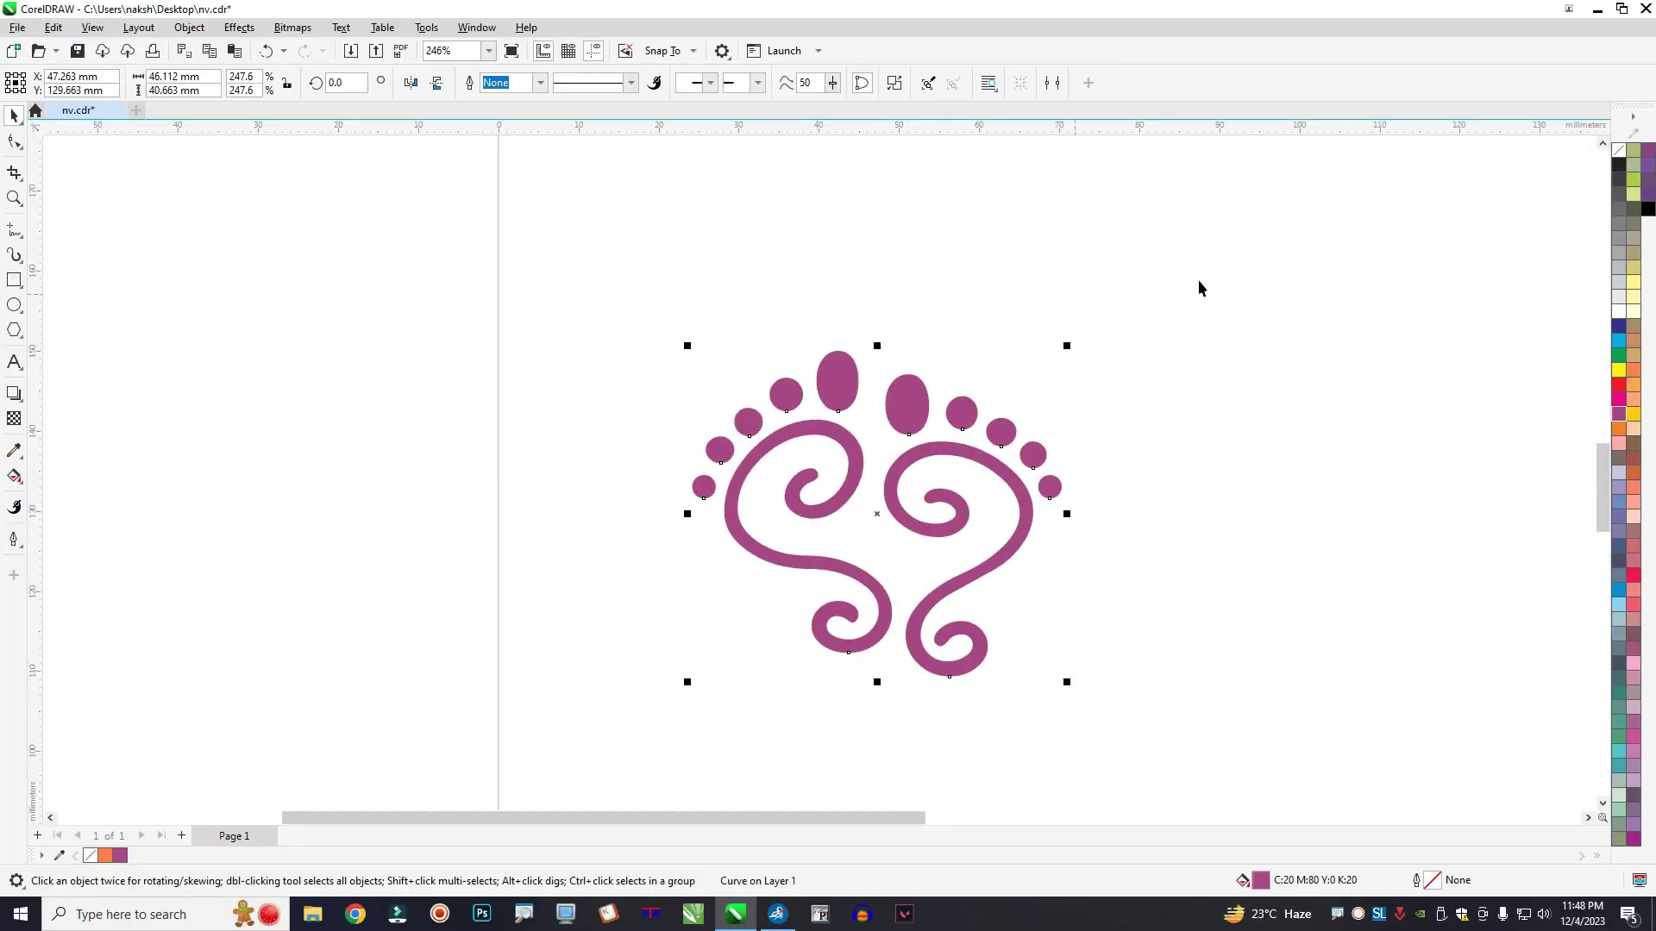
pyautogui.rightClick(1198, 279)
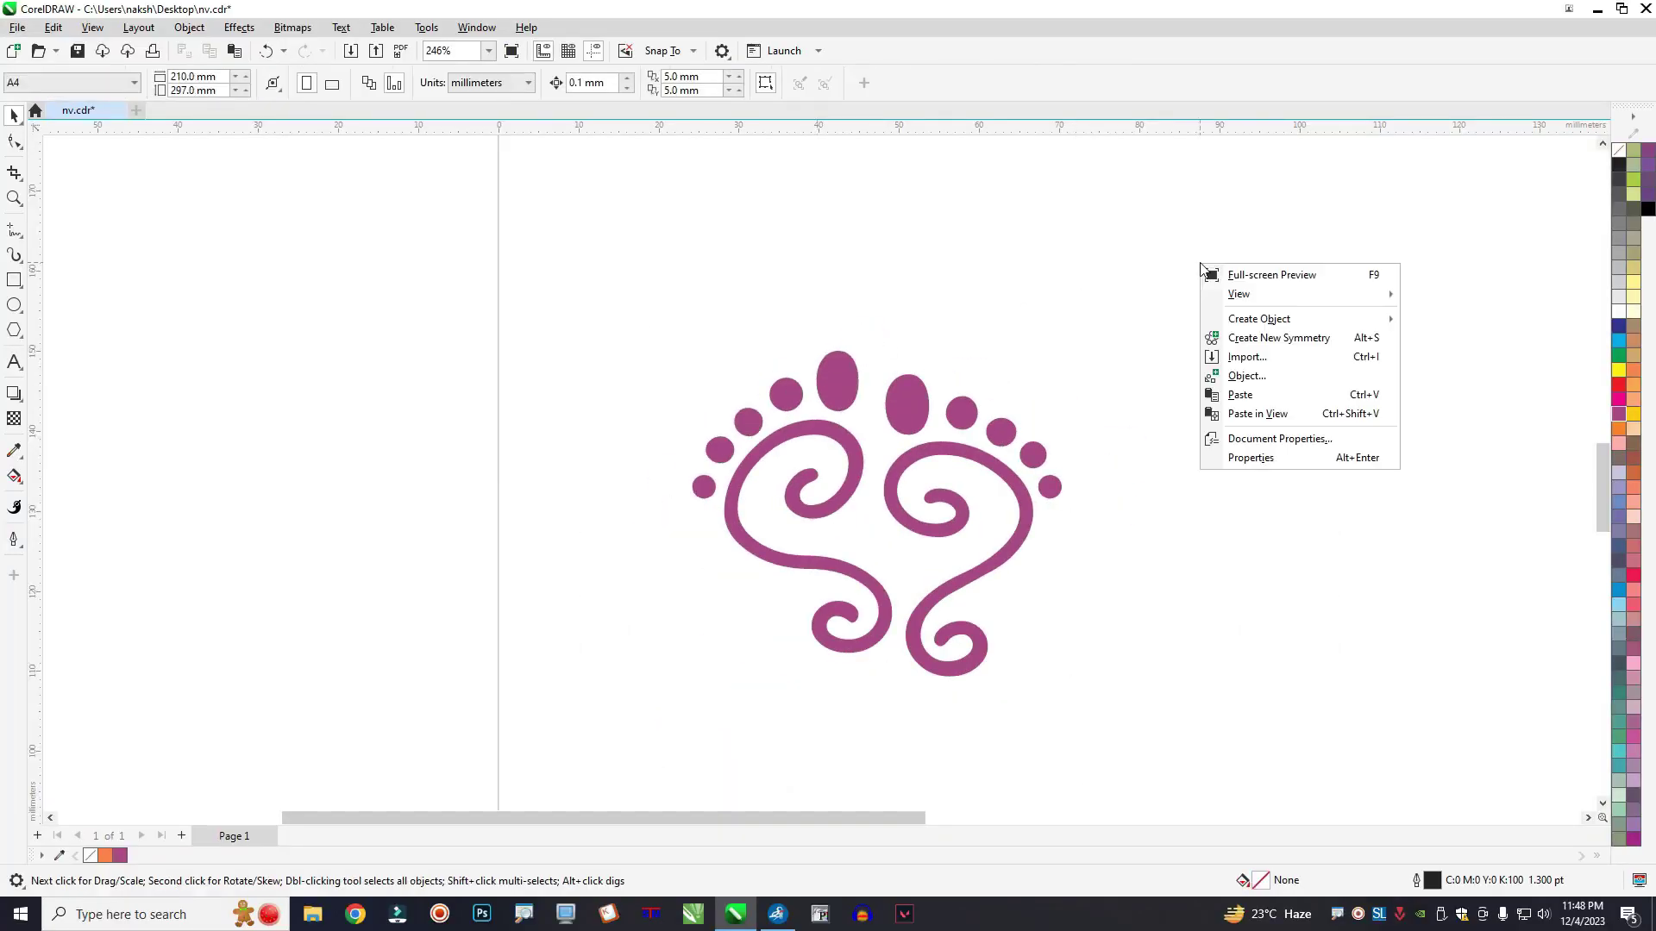
pyautogui.click(1248, 394)
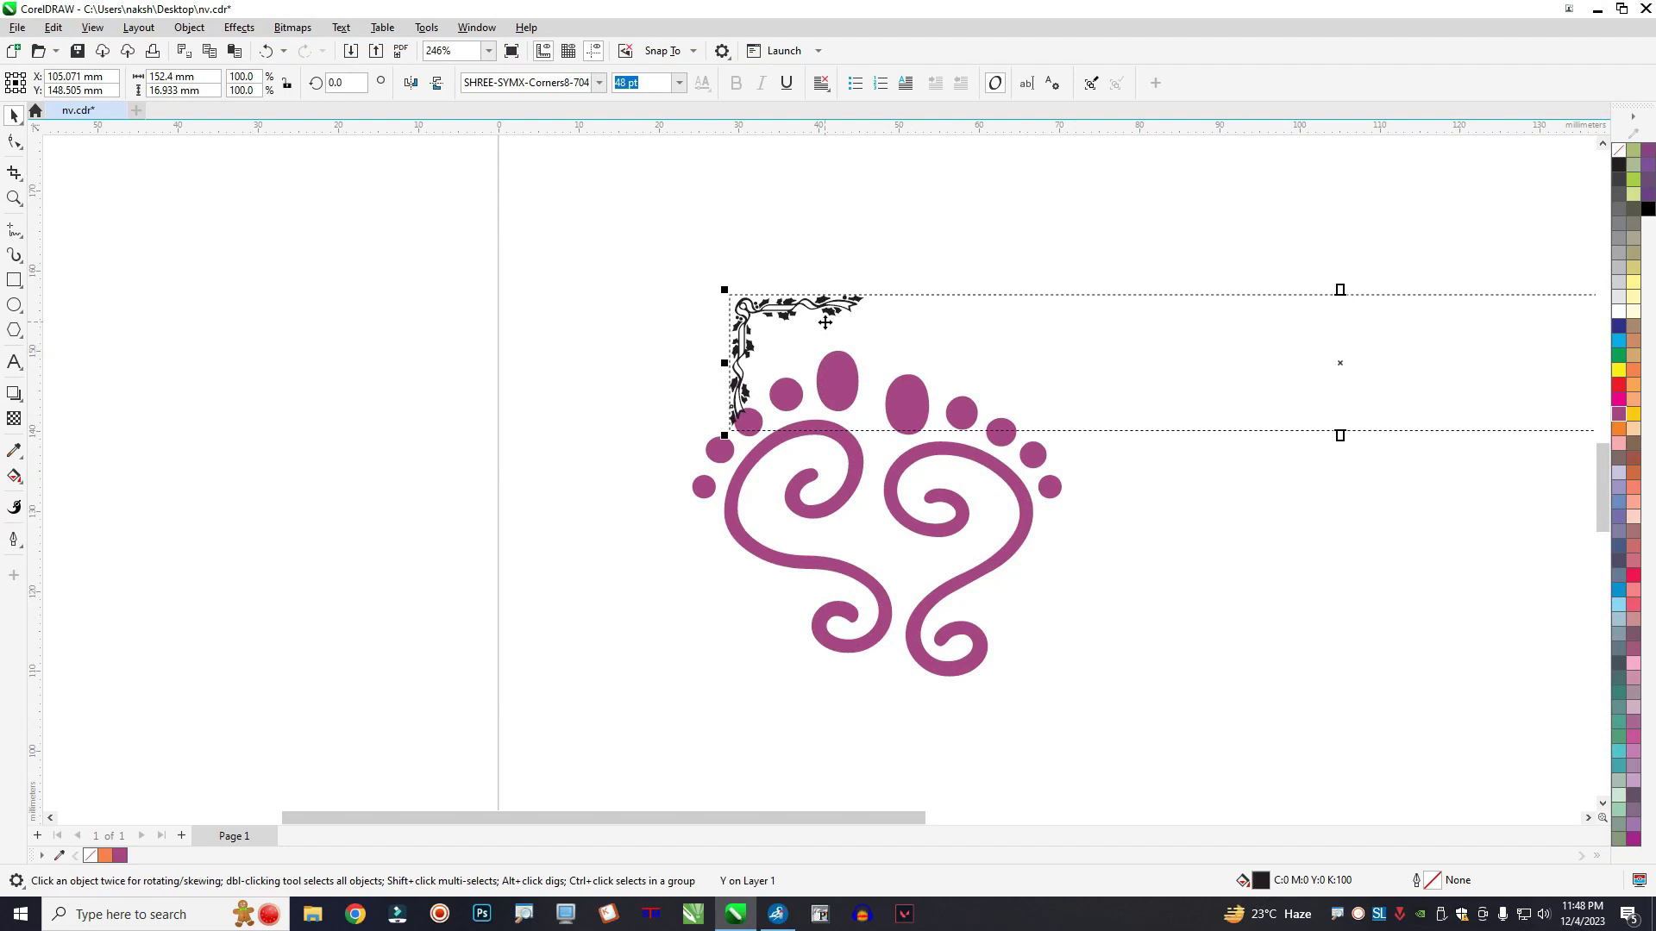
# Convert the pasted corner symbol to curves, move it left of the footprints, and enlarge it proportionally to about 49 by 48 mm.
pyautogui.hotkey('ctrl', 'q')
pyautogui.moveTo(826, 311); pyautogui.dragTo(588, 306)
pyautogui.moveTo(634, 426); pyautogui.dragTo(890, 675)
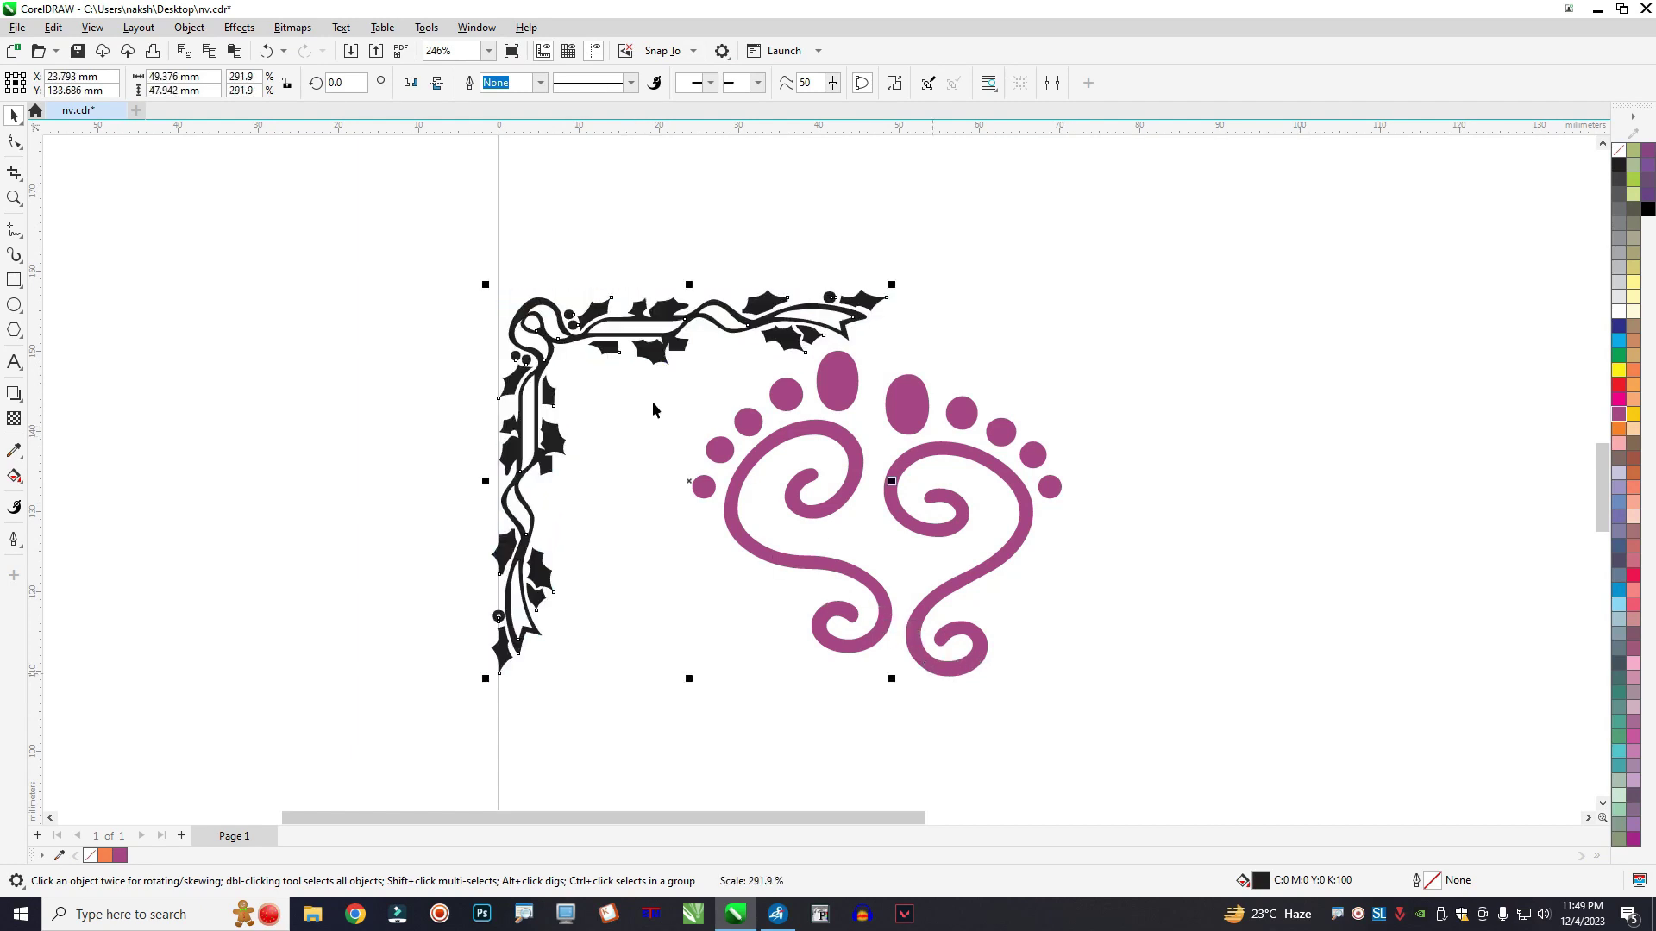
# Move the holly corner to the right of the footprints and fill it with red, C:0 M:100 Y:100 K:0.
pyautogui.moveTo(583, 342); pyautogui.dragTo(1242, 443)
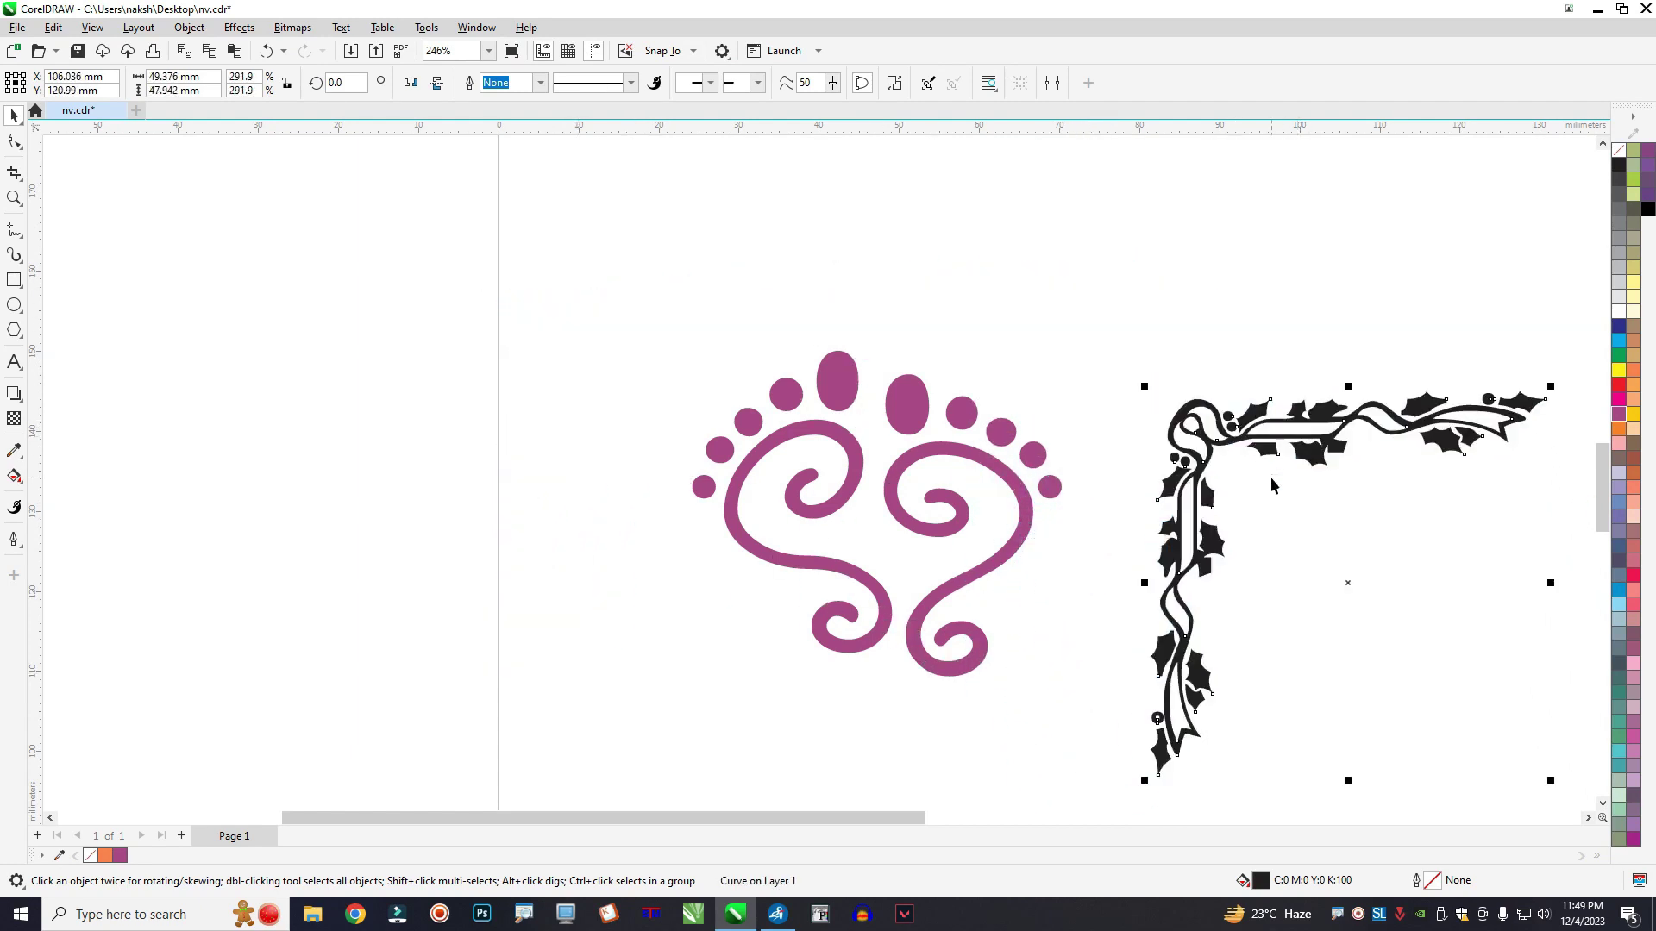
pyautogui.scroll(3, 1306, 473)
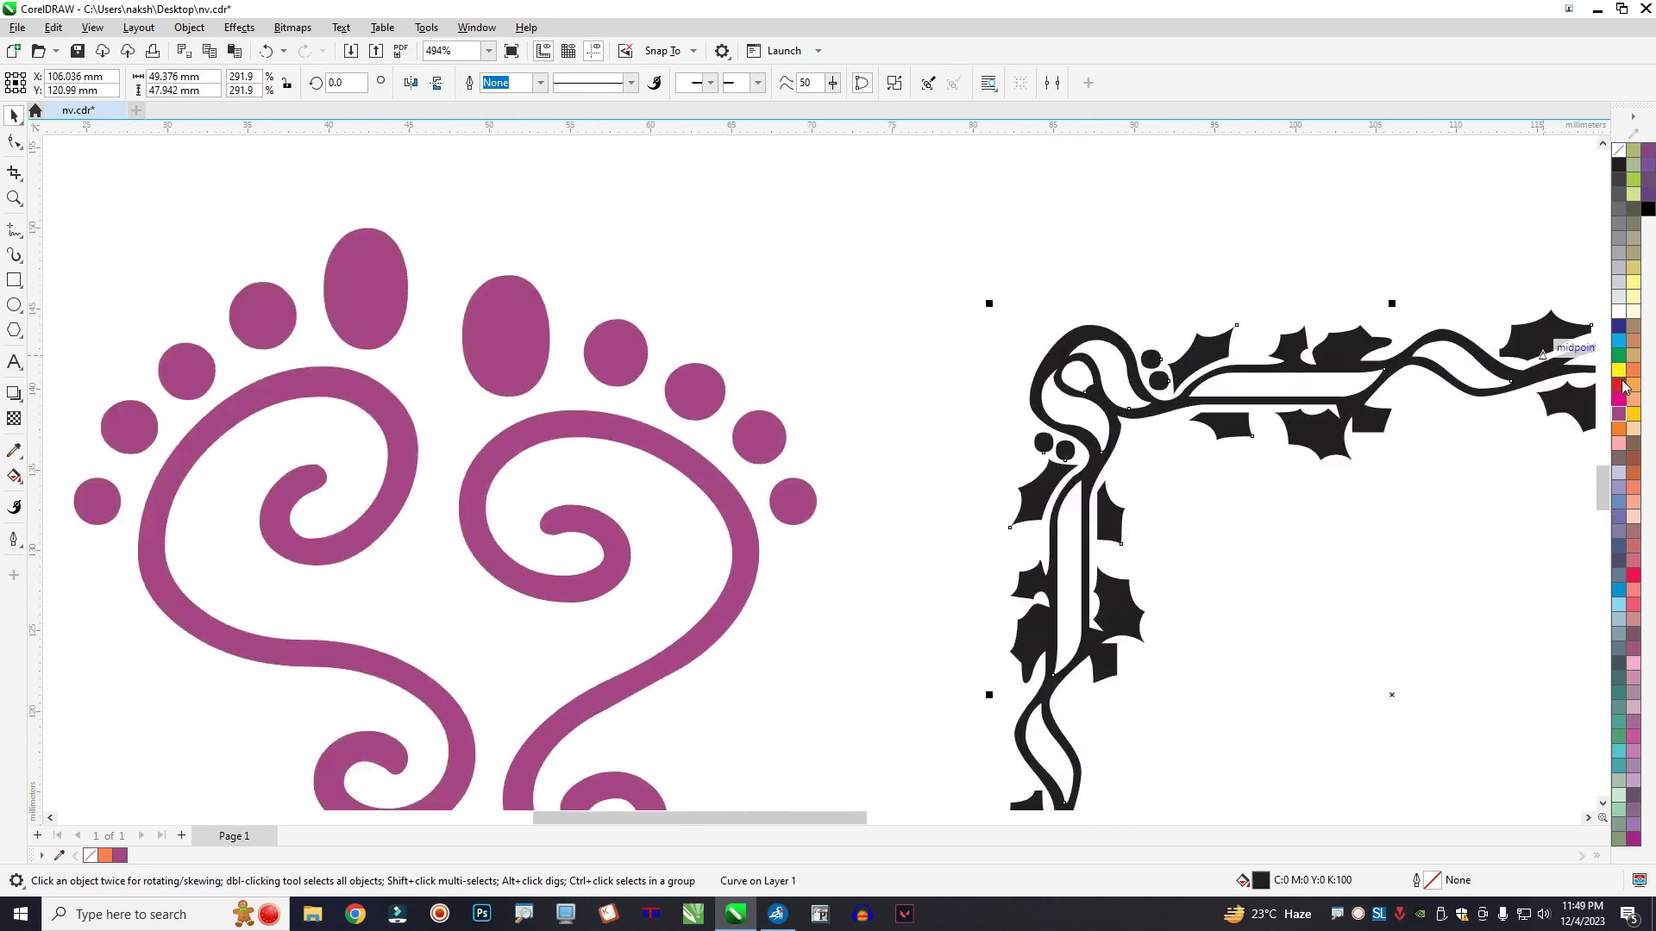
pyautogui.click(1620, 385)
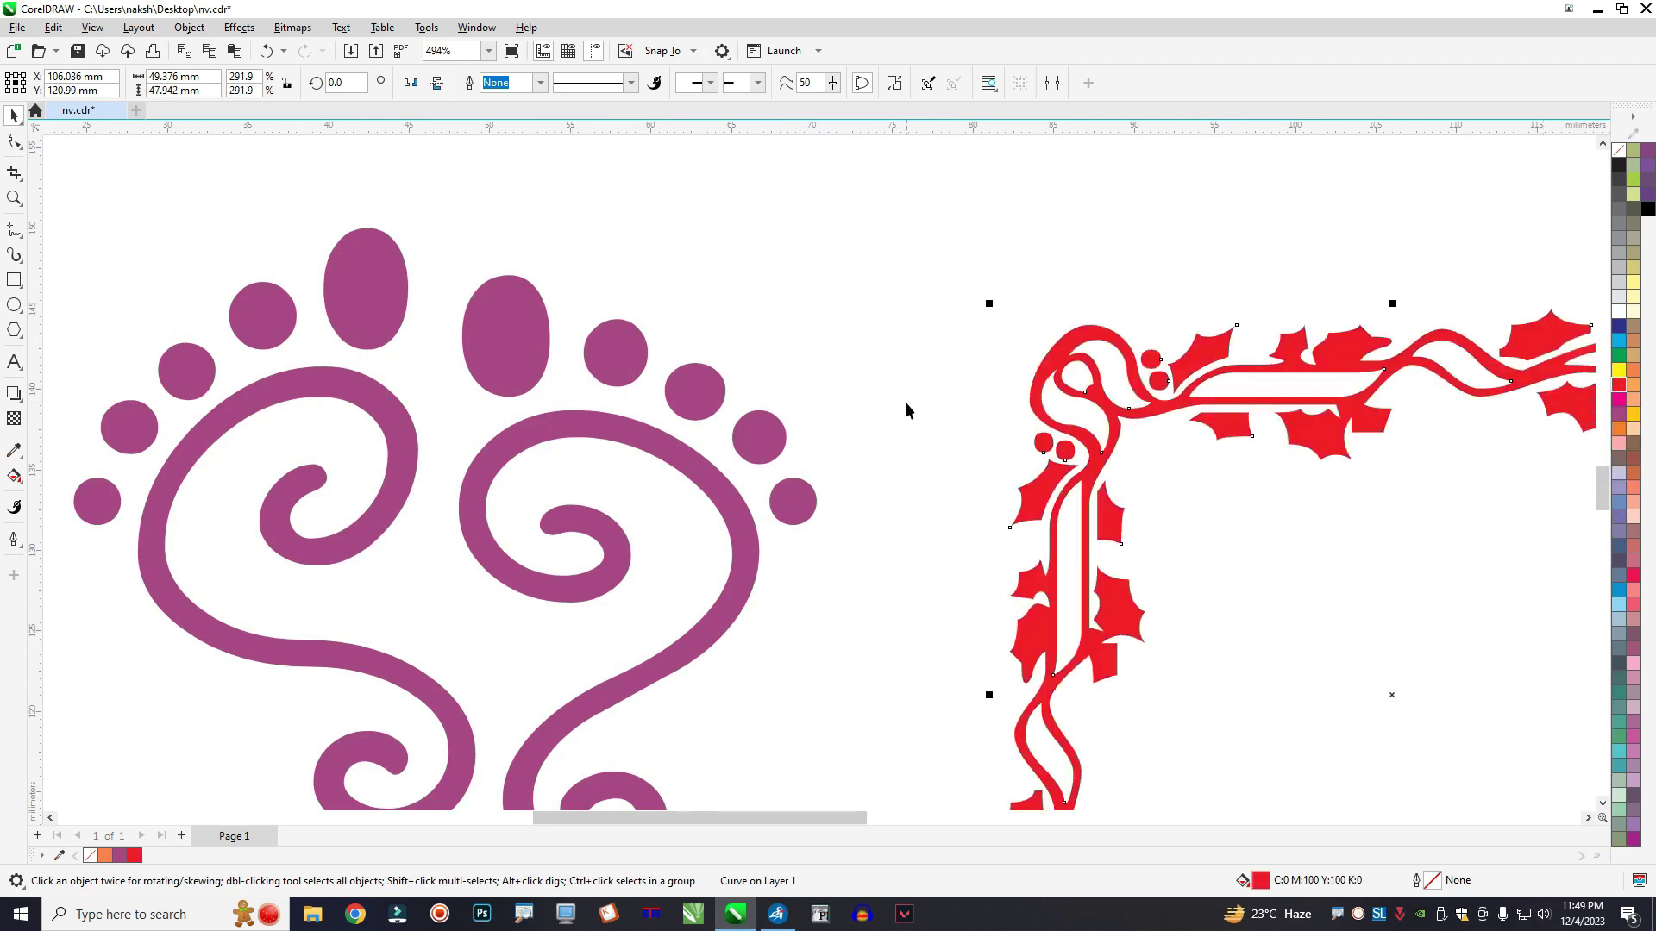